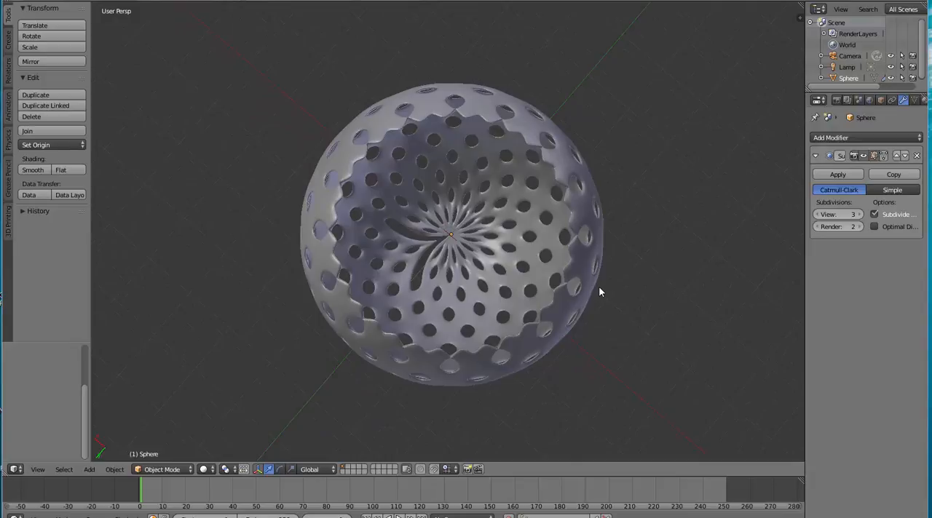
middle_drag(599, 292, 446, 249)
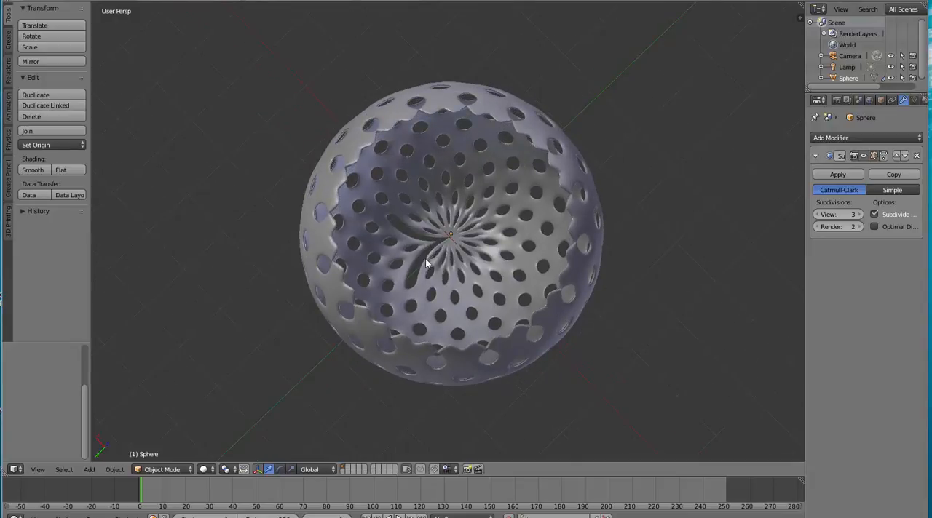
middle_drag(603, 278, 617, 214)
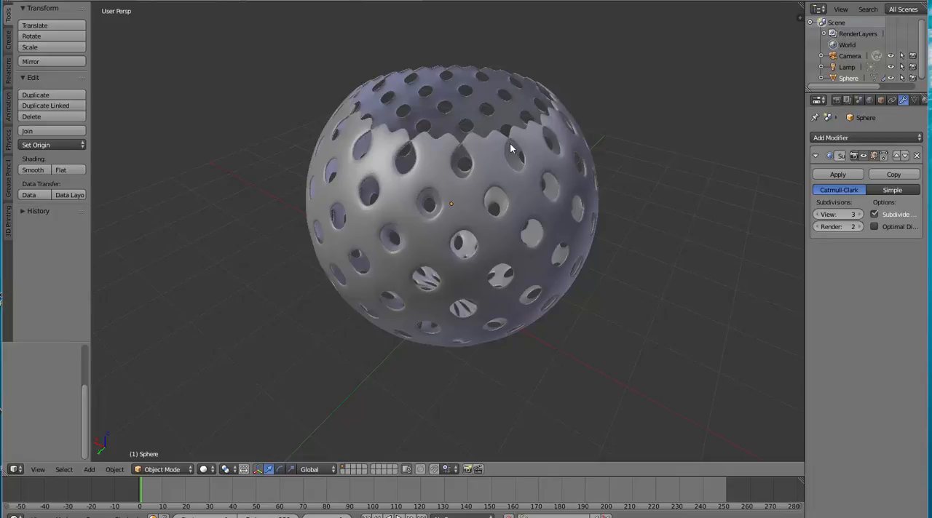
middle_drag(631, 241, 296, 154)
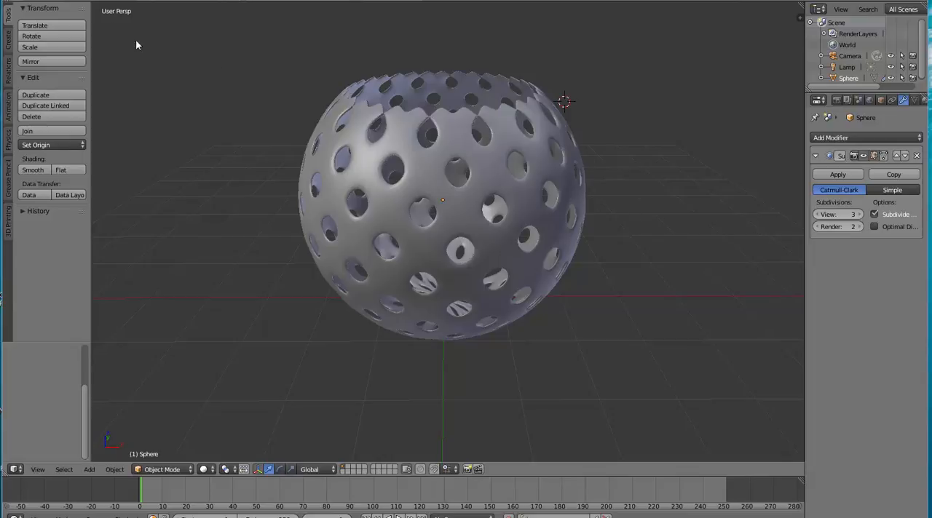
Start a new scene by reloading the start-up file and delete the default cube
click(39, 2)
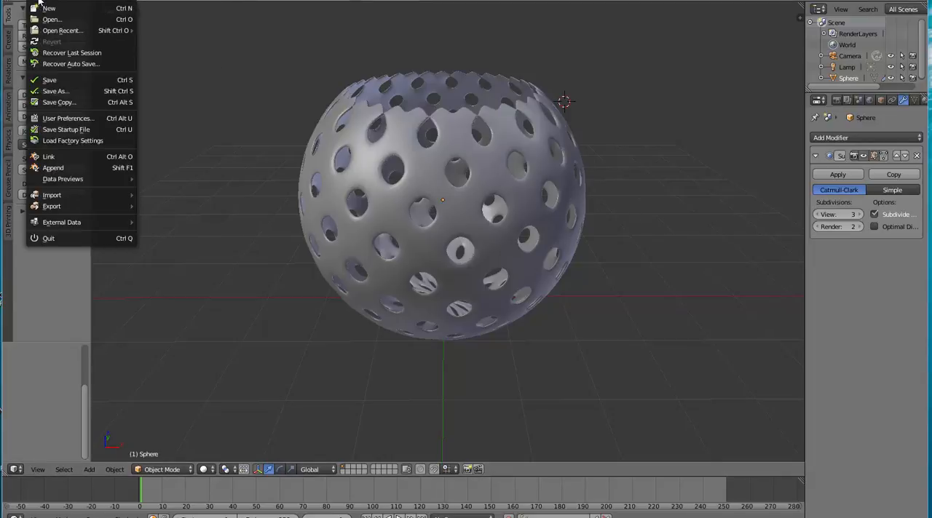
click(46, 9)
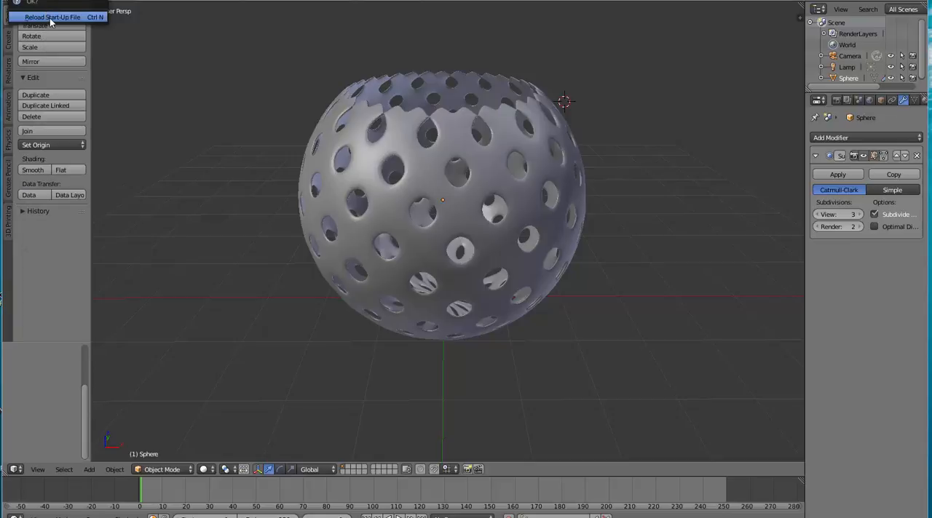
click(51, 17)
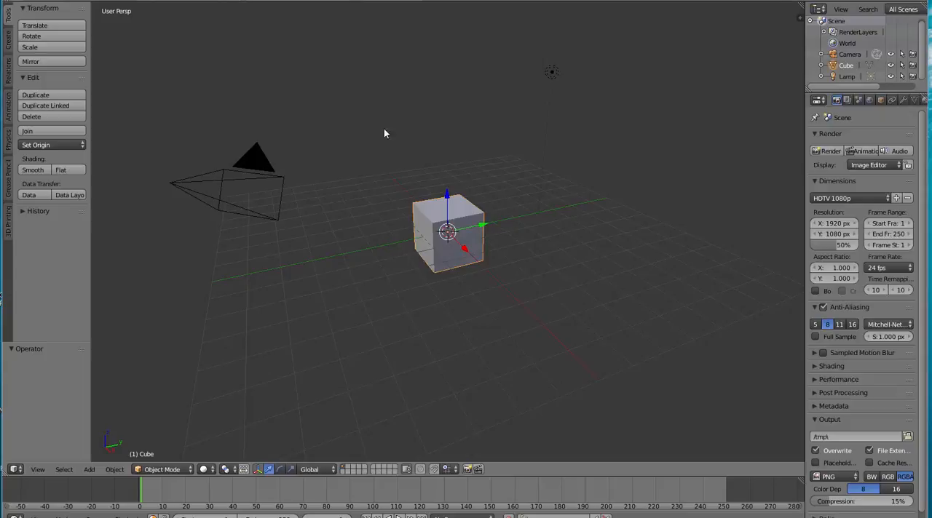
key(x)
click(481, 221)
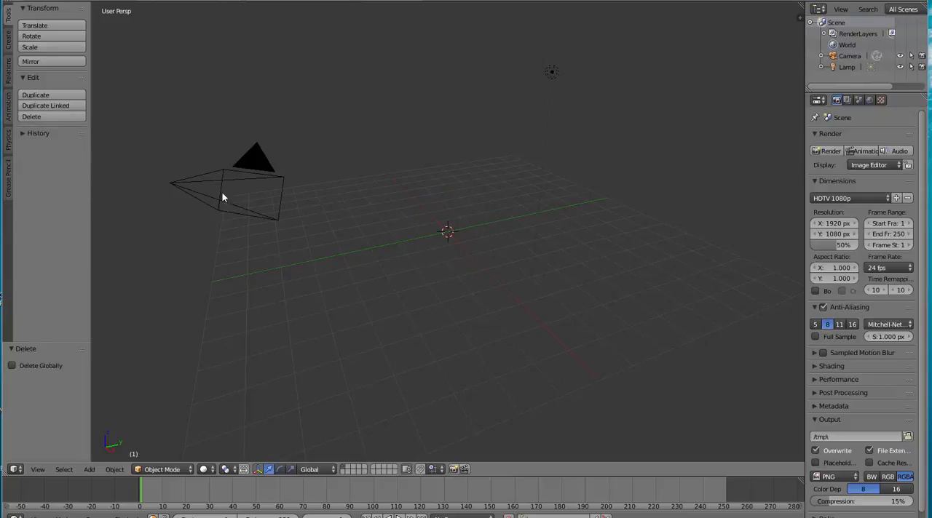
Add a UV sphere with 64 segments and 32 rings at the scene's origin
click(9, 48)
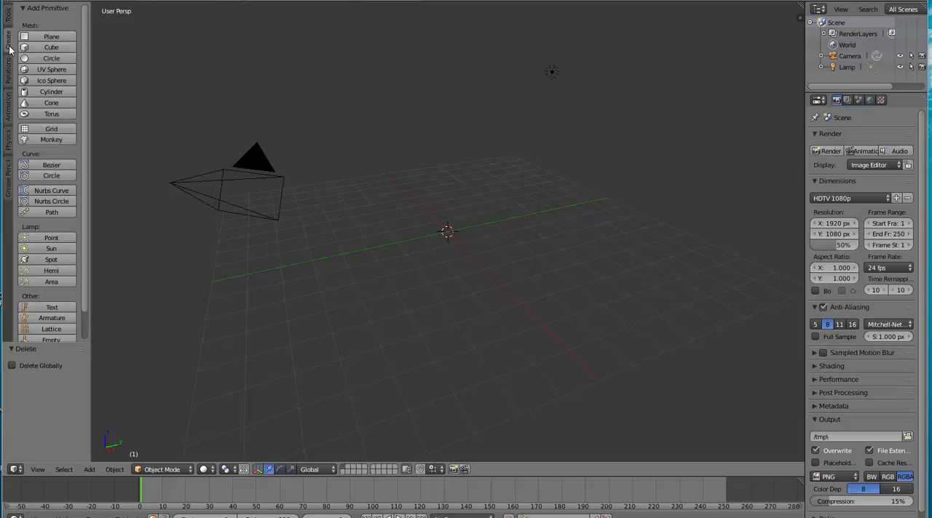
click(51, 70)
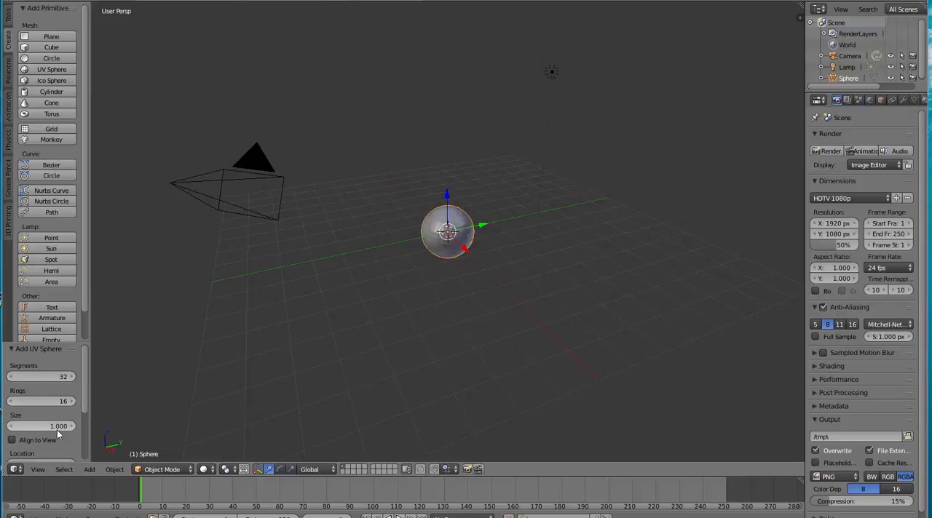
click(56, 378)
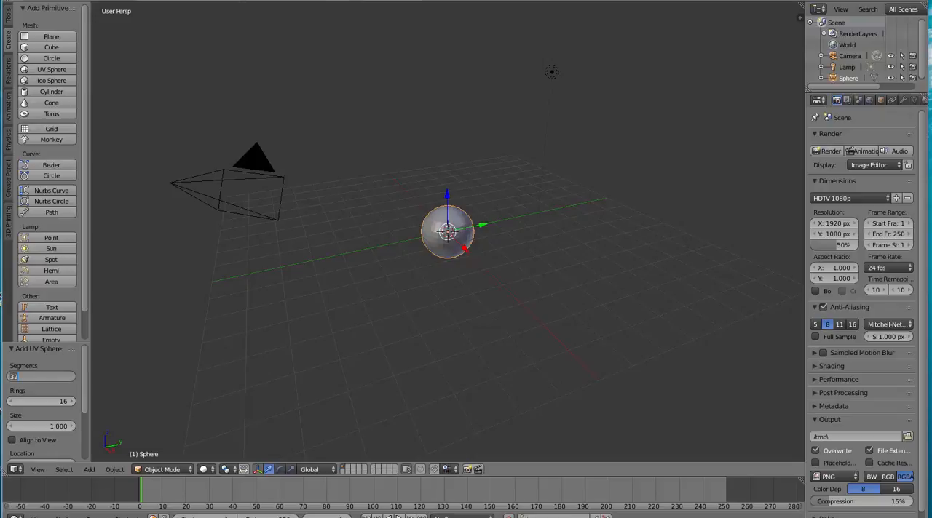
text(60)
text(4)
key(Return)
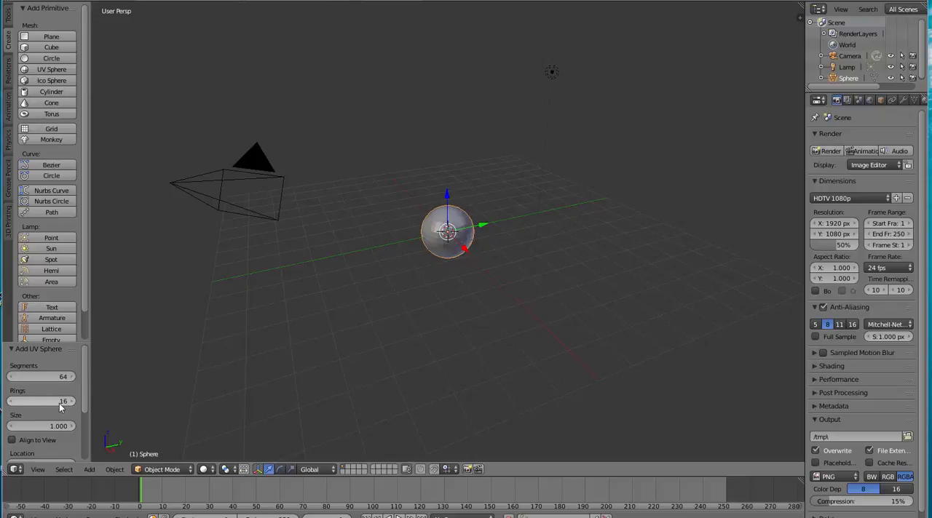
click(67, 402)
click(68, 403)
click(63, 402)
text(32)
key(Return)
Set the new UV sphere's size to 2
click(52, 425)
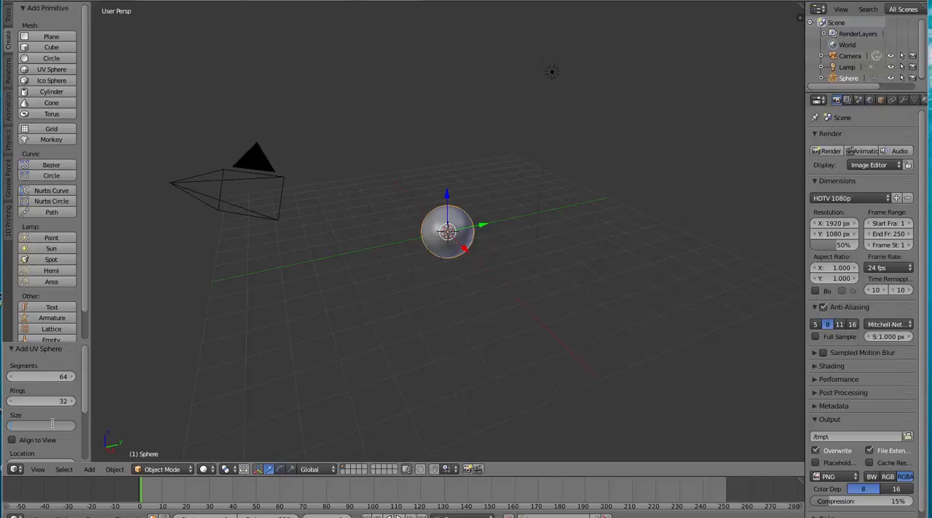
text(2)
key(Return)
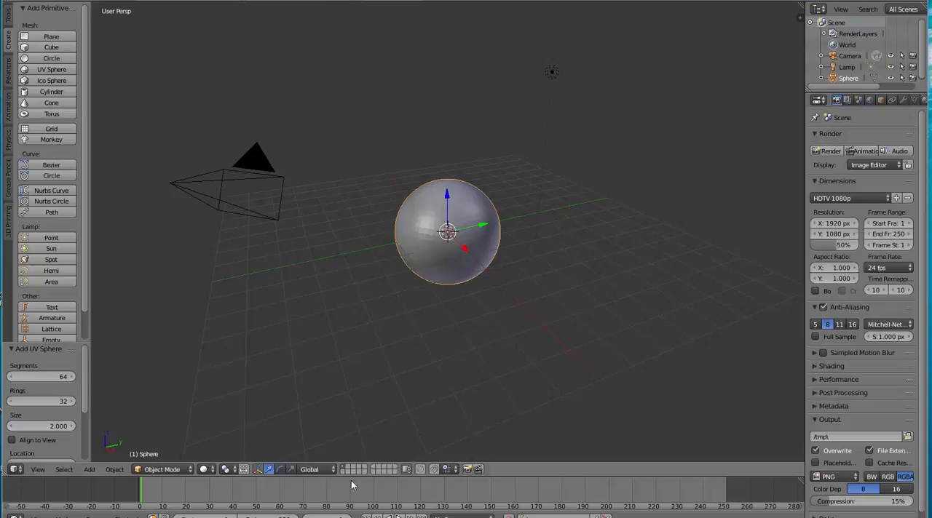
Set the new UV sphere's size to 3
click(53, 427)
text(3)
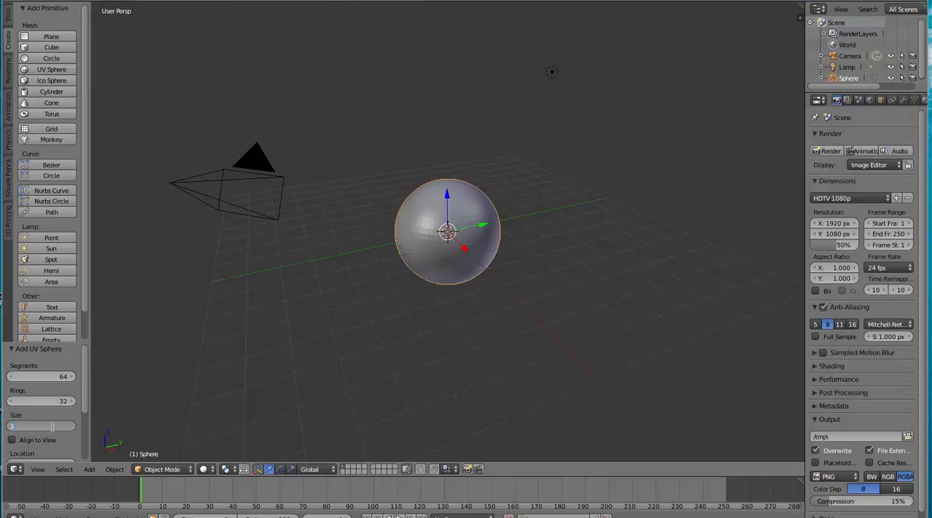
key(Return)
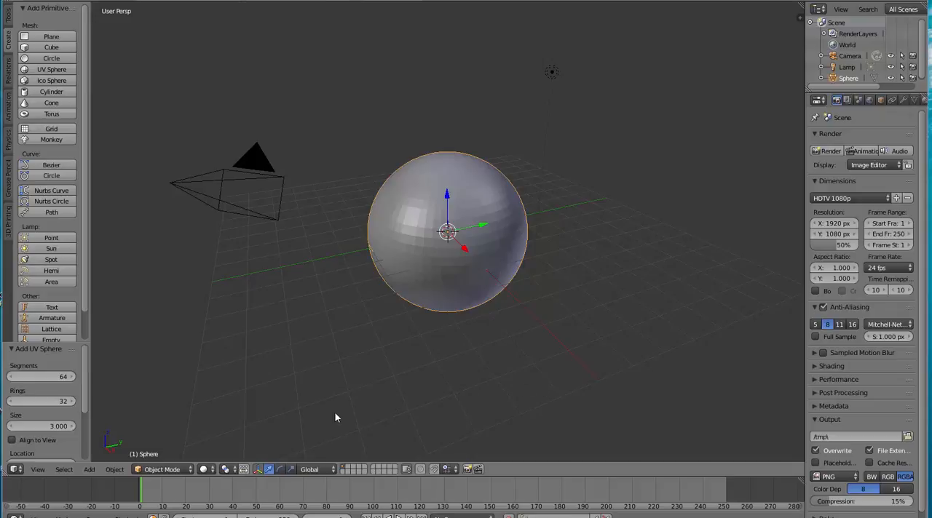
Put the sphere in Edit Mode, seen from the front, with all of its vertices deselected
click(190, 470)
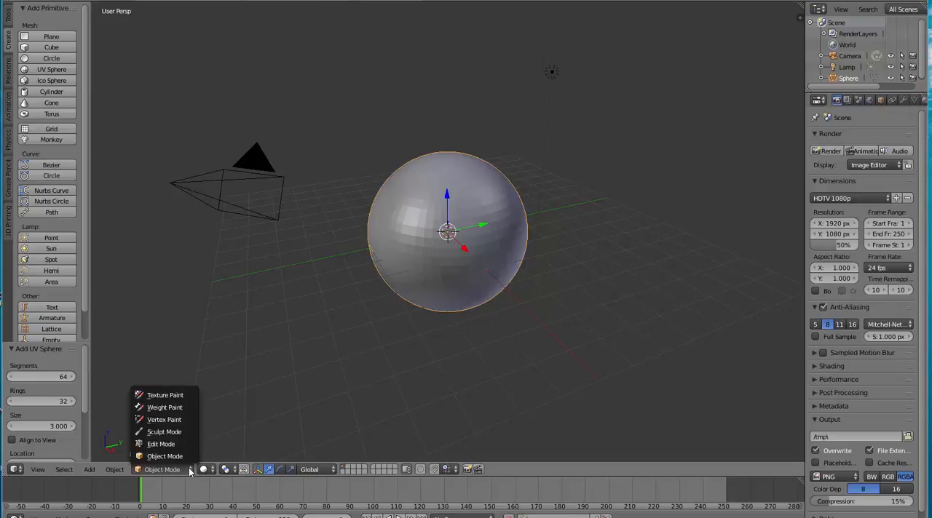
click(168, 444)
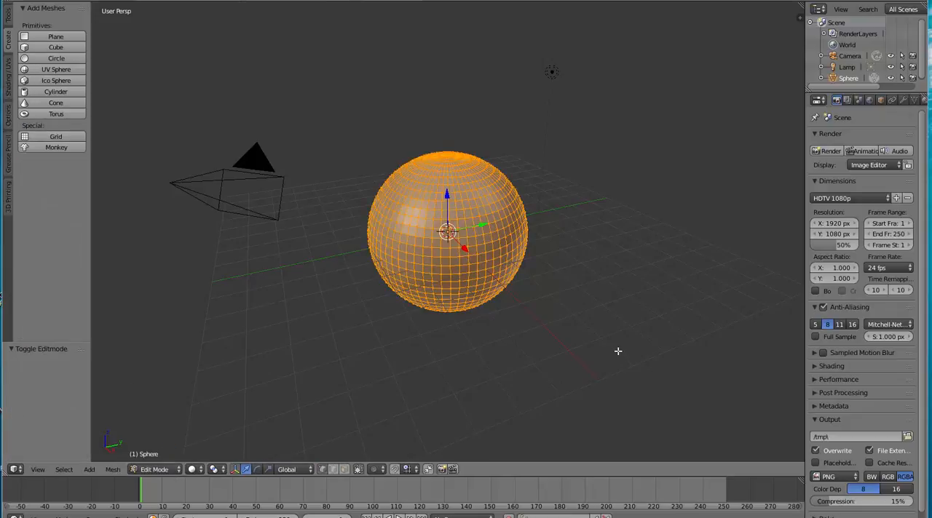
key(KP_1)
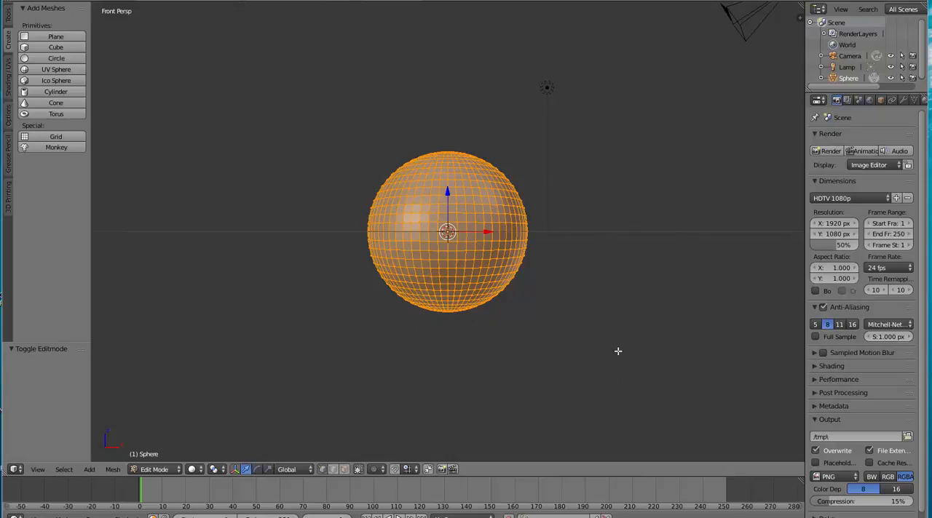
key(a)
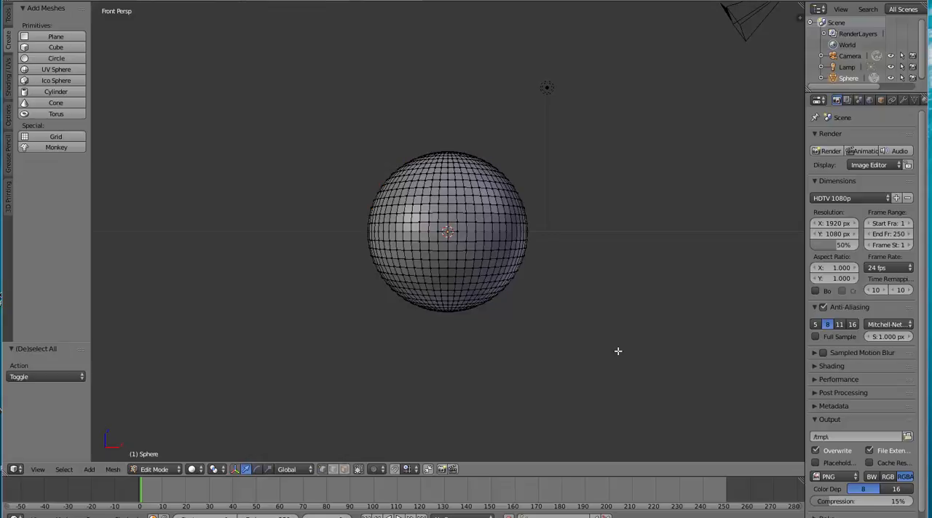
key(a)
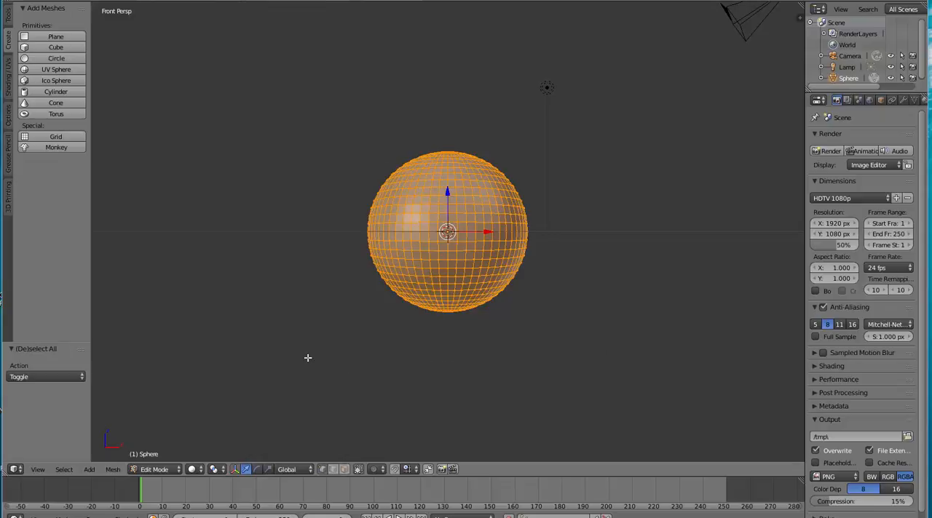
key(a)
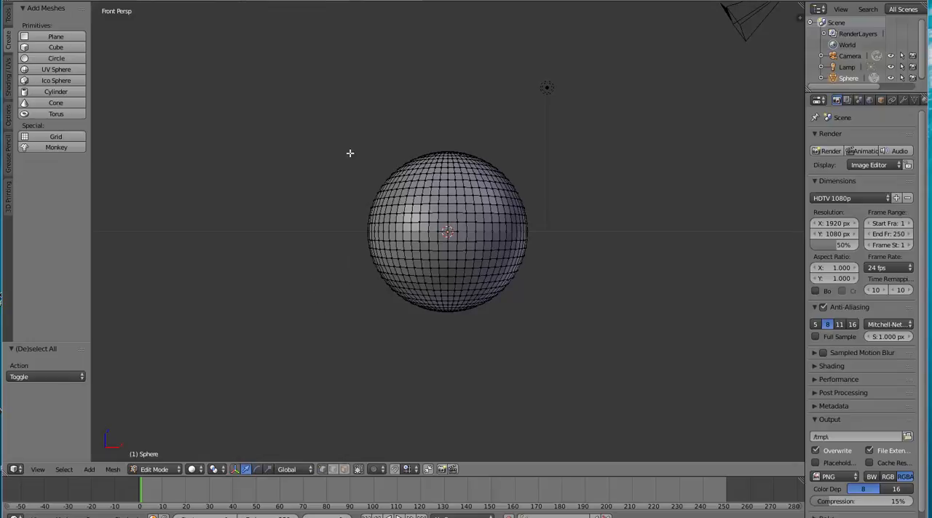
Box-select the cap at the top of the sphere in front view and delete its faces
click(359, 120)
key(b)
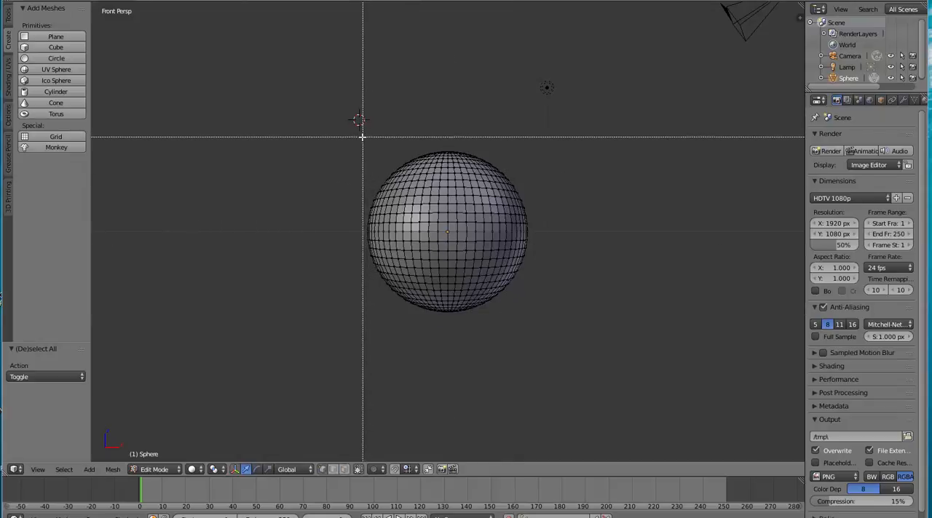
drag(362, 136, 546, 178)
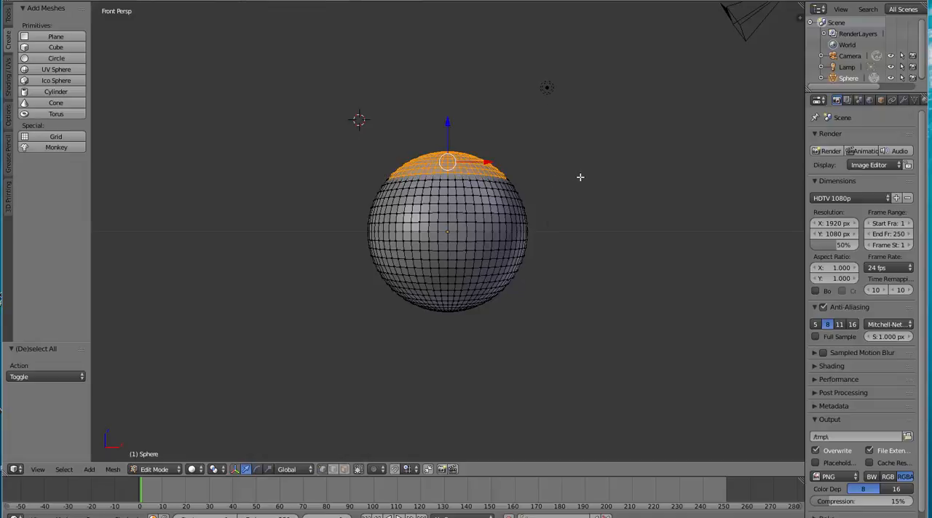
key(x)
click(578, 176)
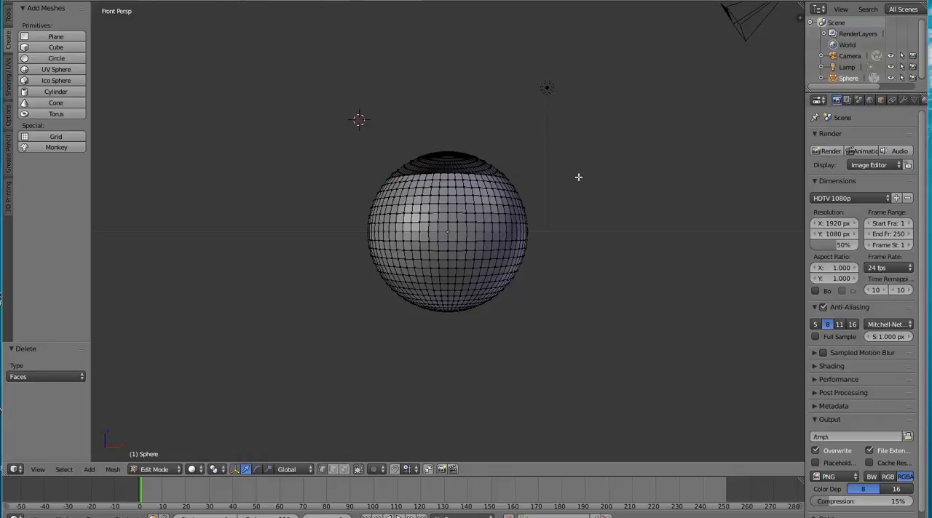
From a side view, box-select the part of the cap still covering the sphere's top and delete its faces
middle_drag(590, 199, 457, 207)
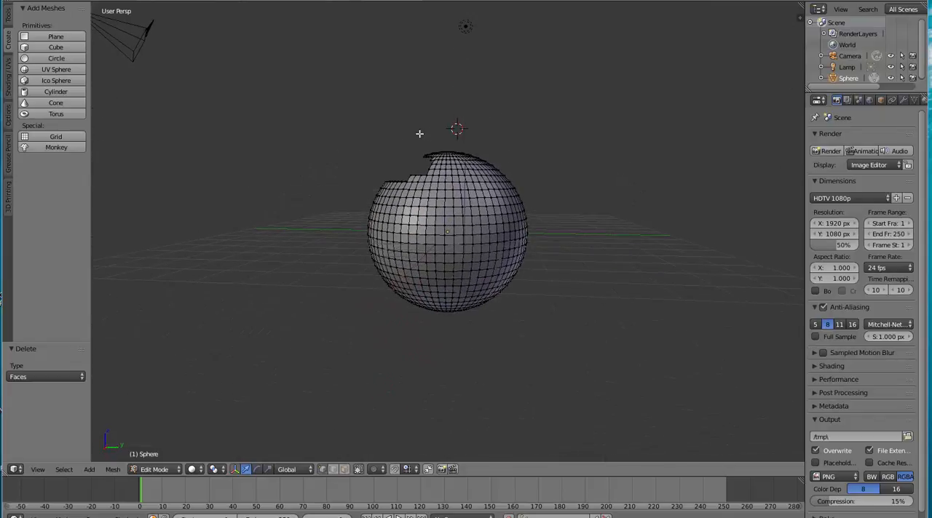
key(b)
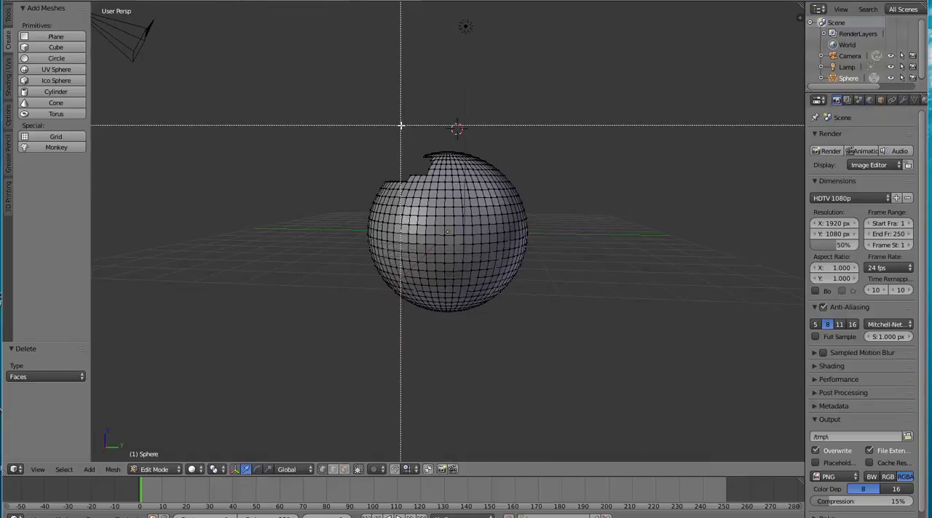
drag(400, 124, 529, 178)
key(x)
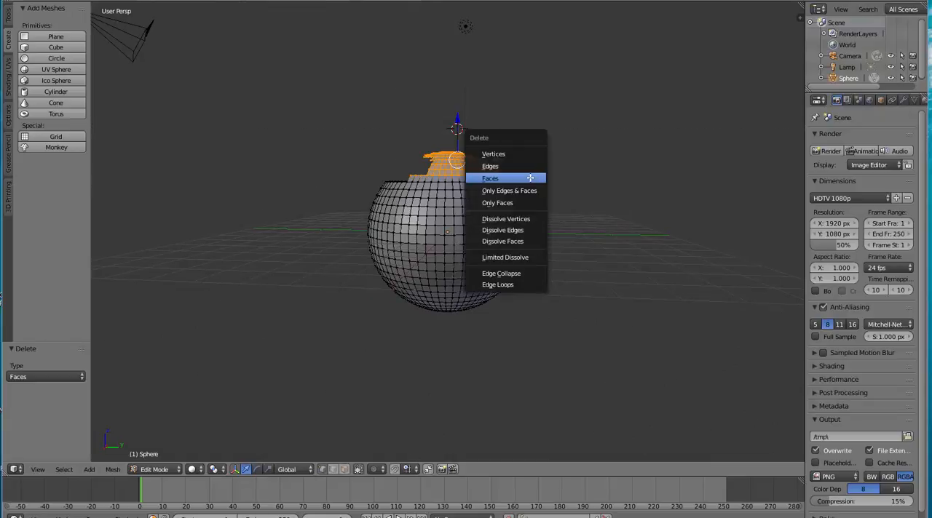
click(530, 178)
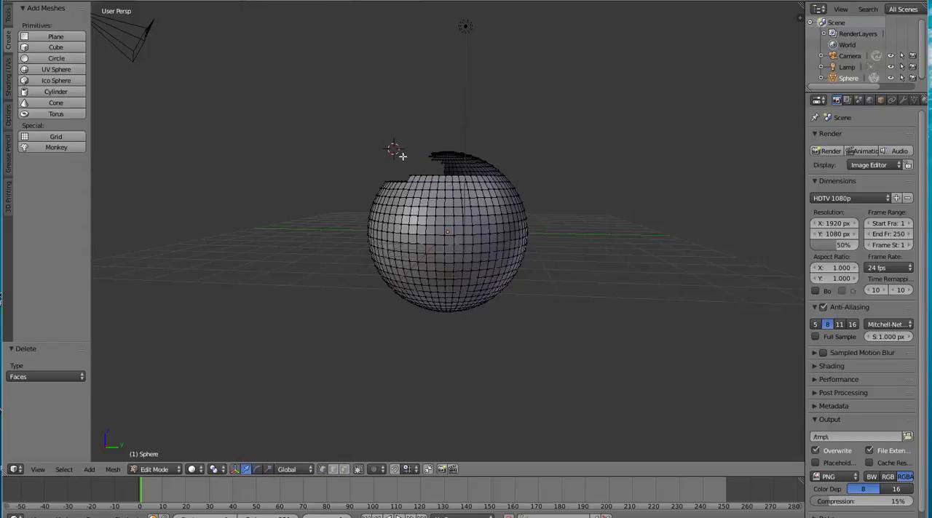
Box-select the rear part of the cap above the sphere's opening and delete its faces
key(b)
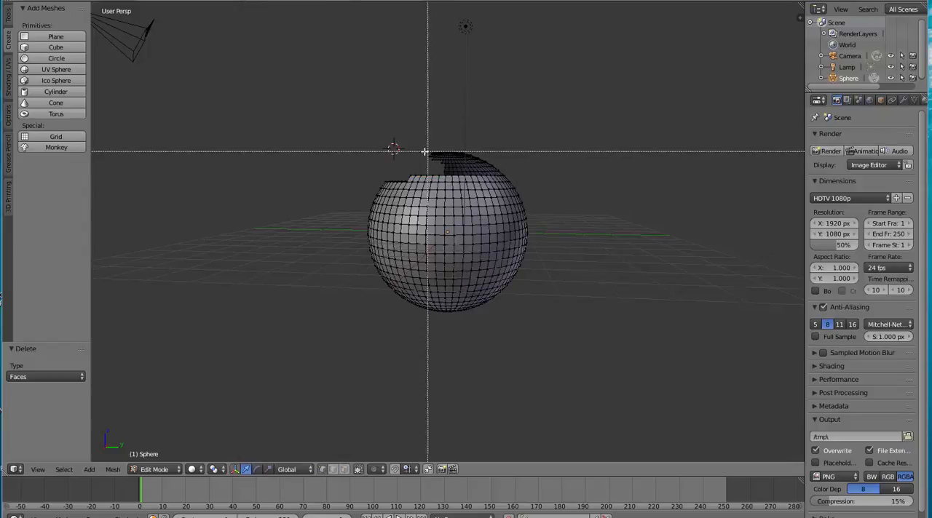
drag(394, 149, 513, 178)
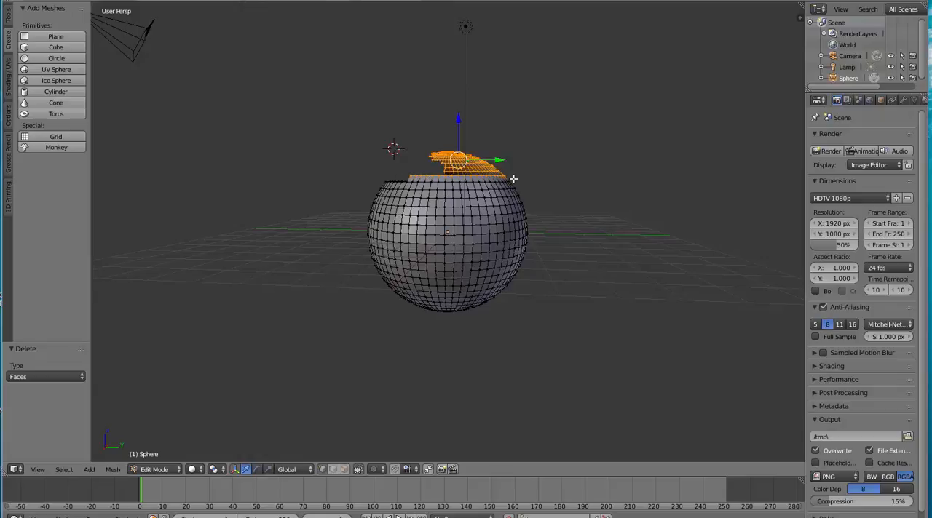
key(x)
click(513, 179)
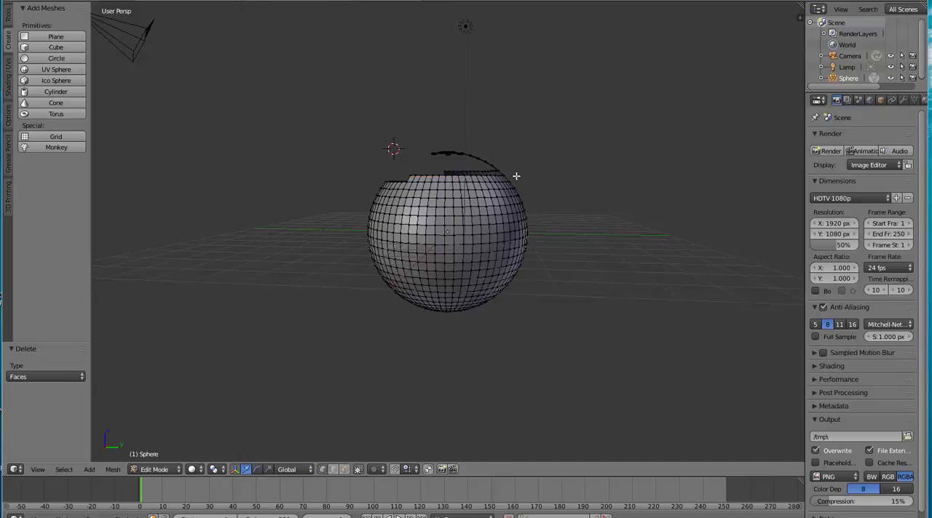
Try to delete the faces of the thin arc-shaped remnant above the sphere's opening
key(b)
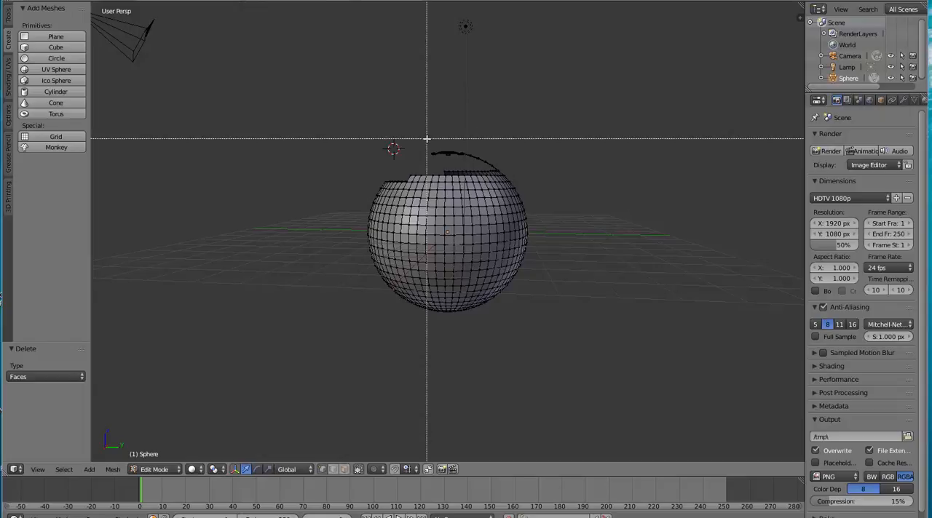
drag(422, 136, 512, 173)
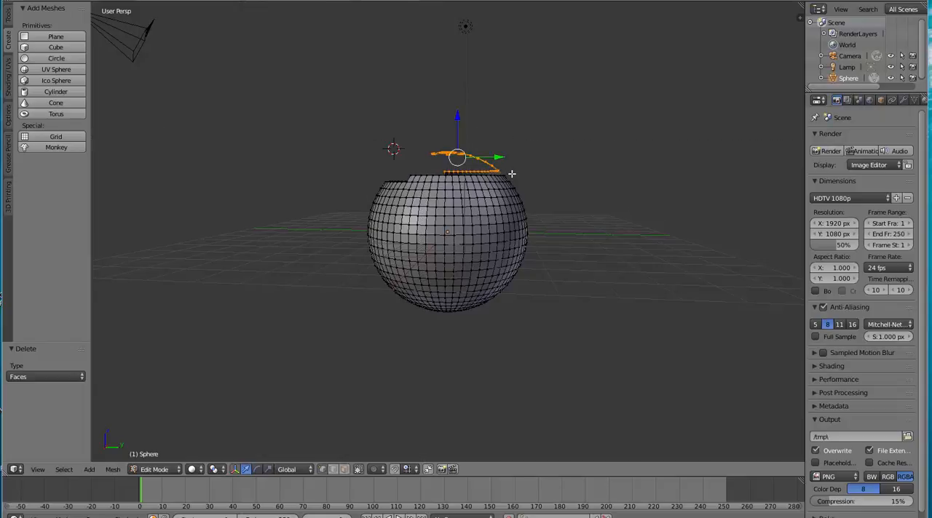
key(x)
click(517, 171)
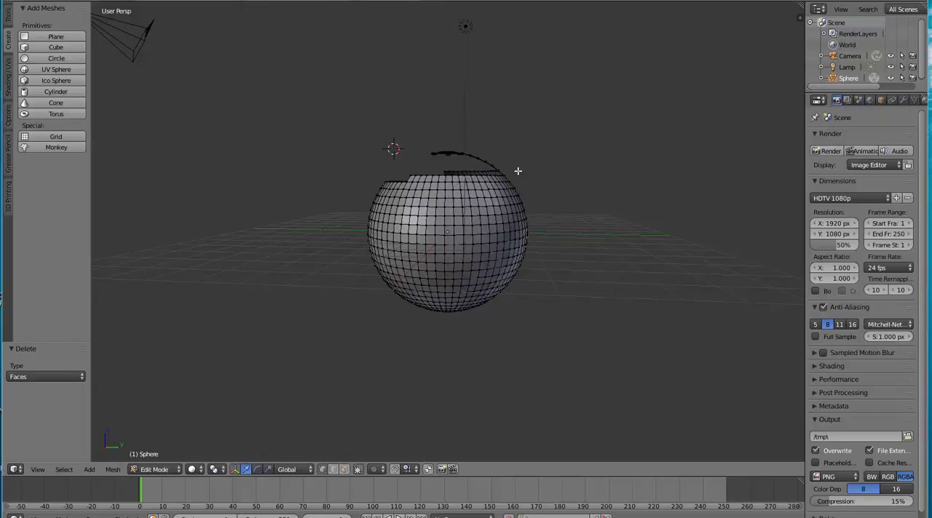
Box-select the arc-shaped remnant above the sphere's opening and delete its vertices
click(423, 140)
key(b)
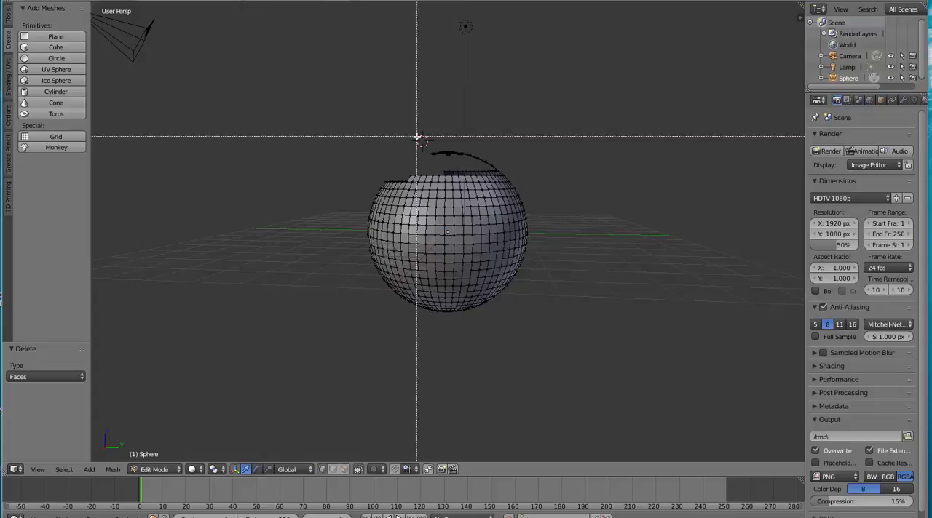
drag(416, 137, 510, 173)
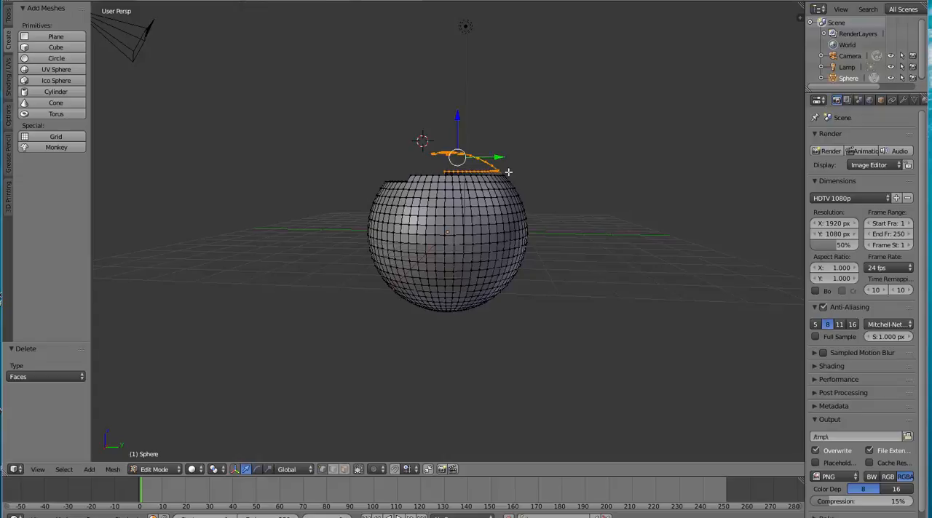
key(x)
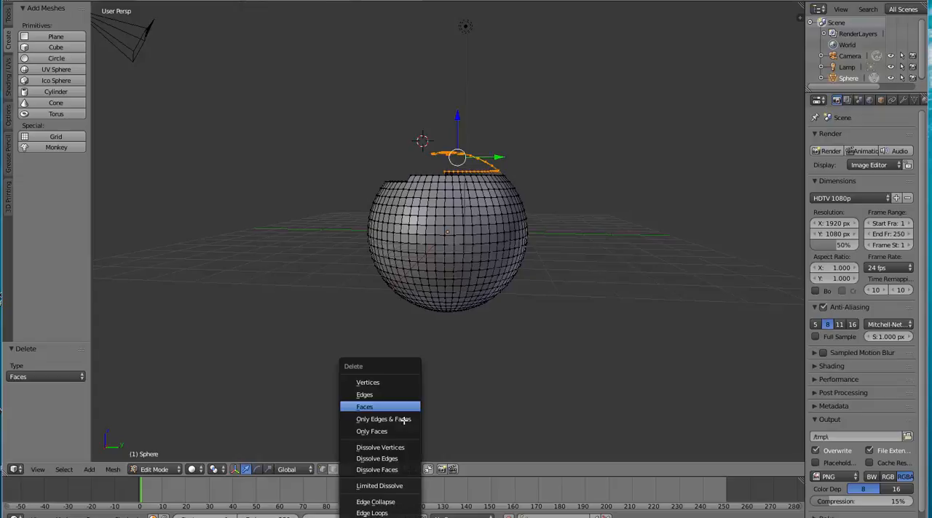
click(371, 383)
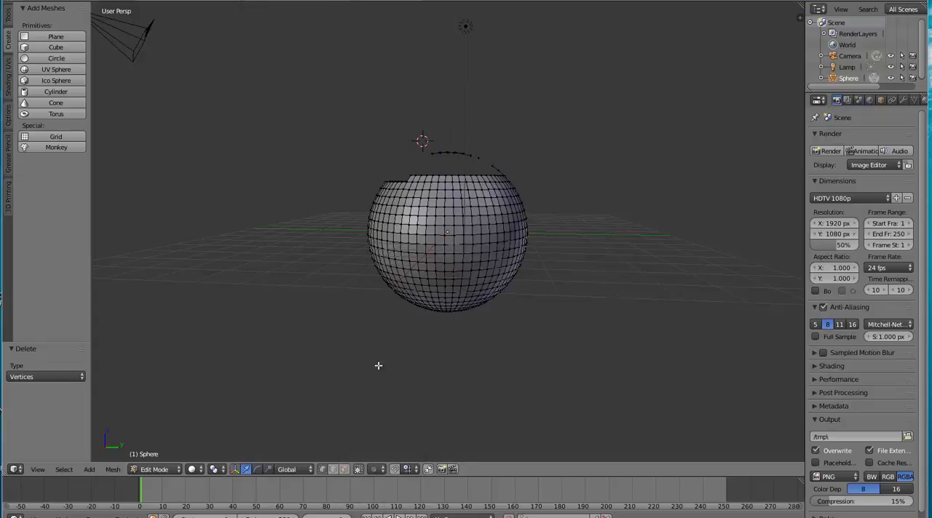
Box-select the stray points above the opening together with the raised part of the rim and delete their vertices
click(395, 149)
key(b)
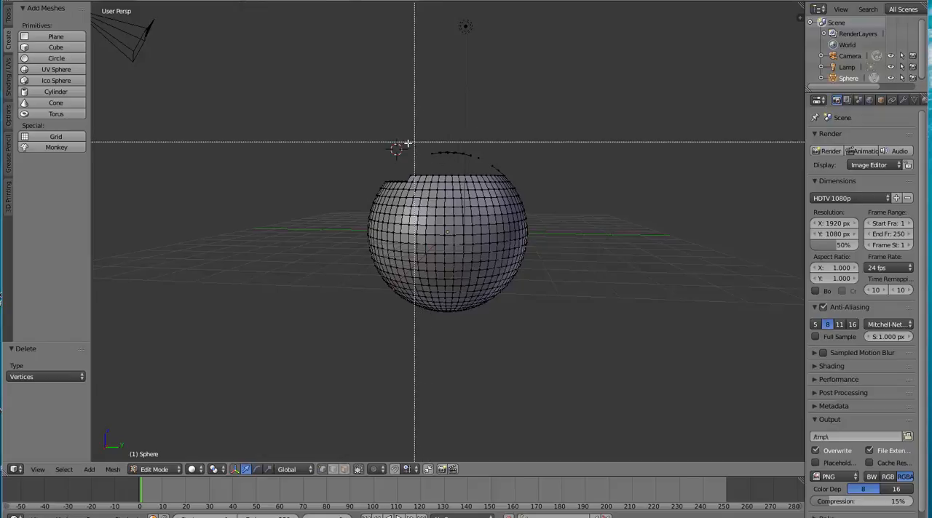
drag(399, 154, 515, 178)
key(x)
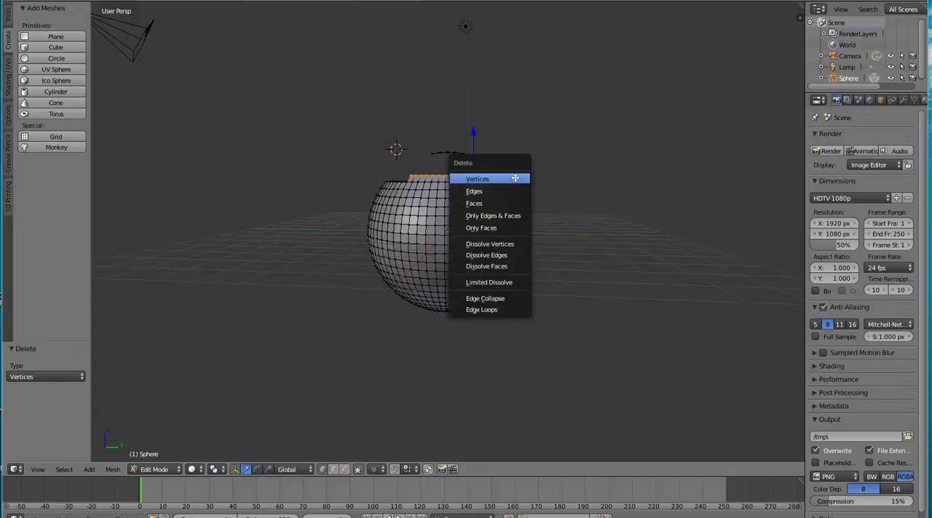
click(514, 179)
From the opposite side, box-select the leftover points and uneven top row of the rim and delete their vertices
middle_drag(572, 193, 390, 203)
middle_drag(505, 224, 490, 227)
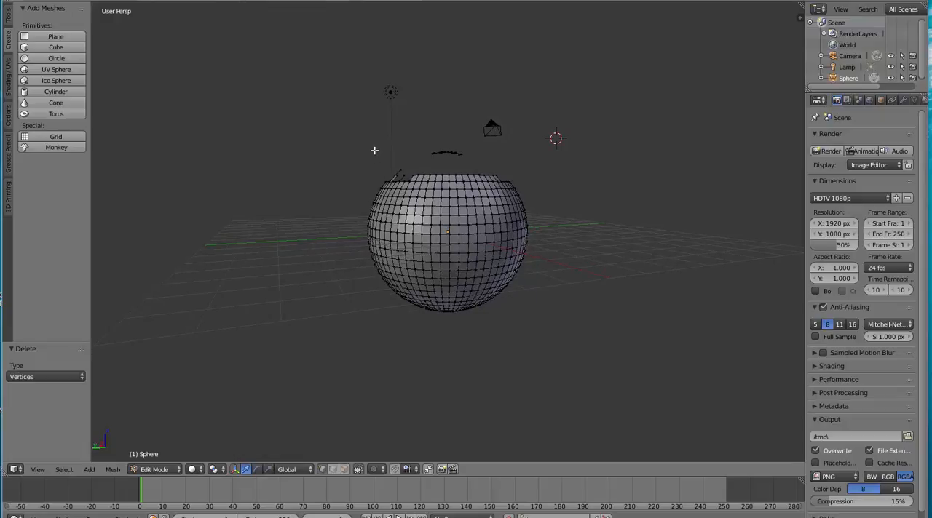
key(b)
drag(374, 150, 517, 177)
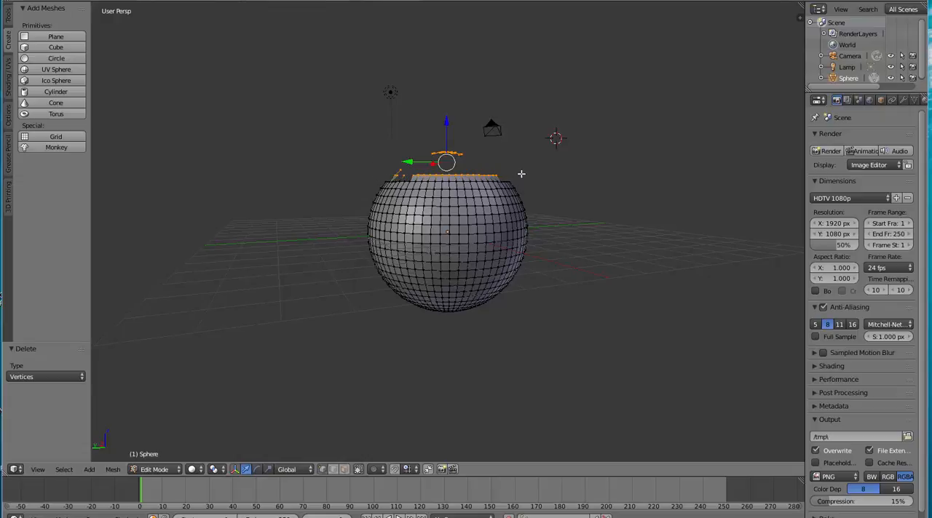
key(x)
click(532, 168)
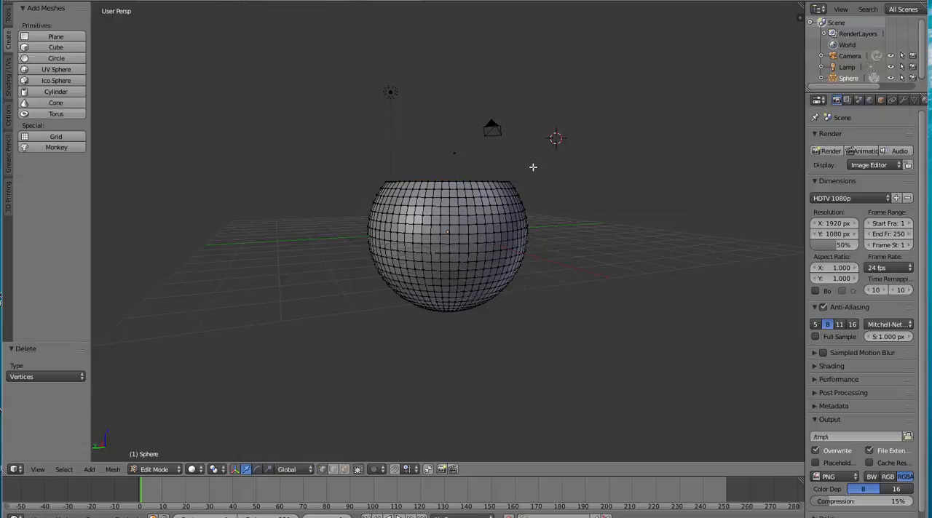
Box-select the vertices around the sphere's bottom pole from below and move them up 0.128 along Z in front view
middle_drag(578, 232, 563, 172)
middle_drag(566, 149, 565, 101)
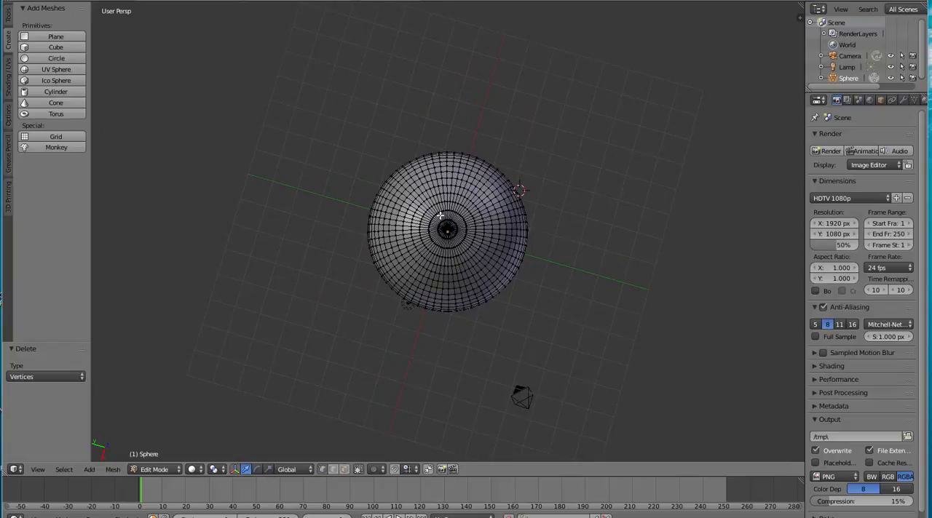
key(b)
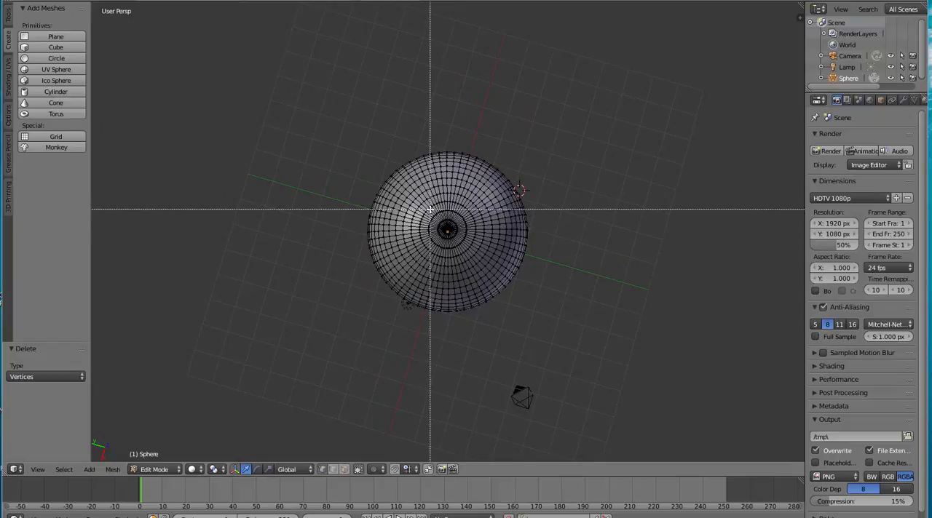
drag(428, 210, 468, 247)
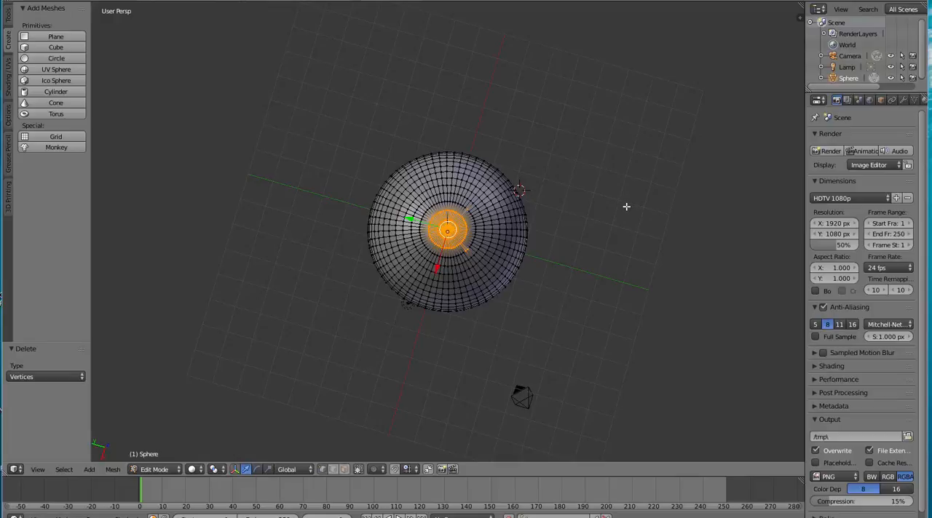
key(KP_1)
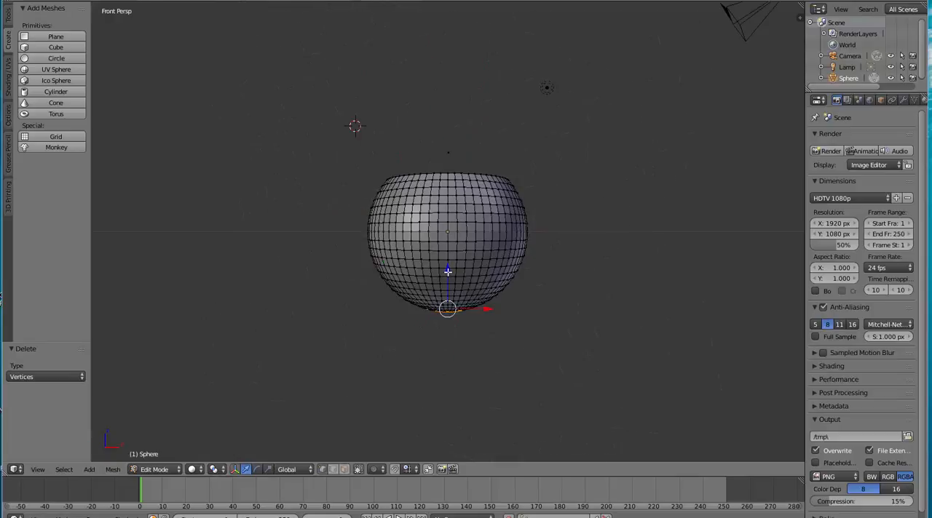
drag(447, 271, 446, 266)
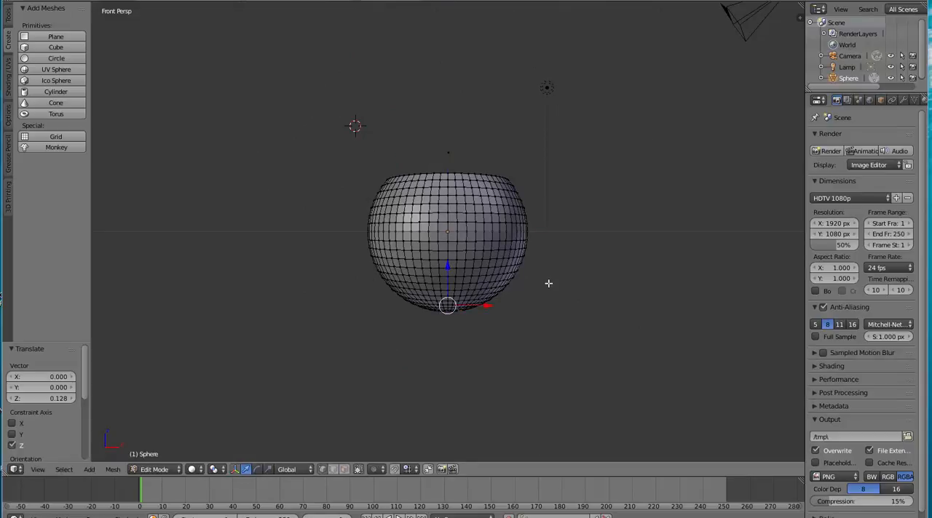
Deselect all of the bowl's vertices and switch from Edit Mode to Object Mode
middle_drag(548, 283, 600, 301)
scroll(609, 303, up, 1)
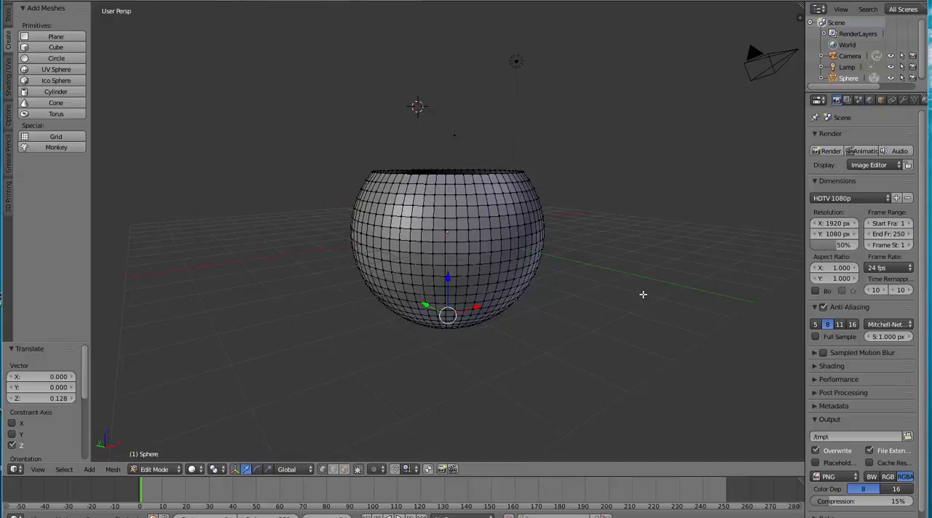
key(a)
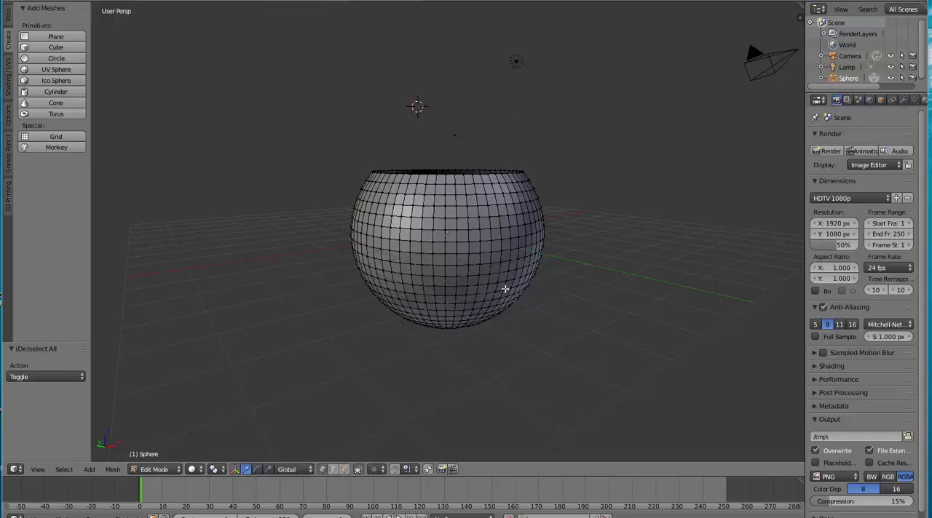
click(156, 469)
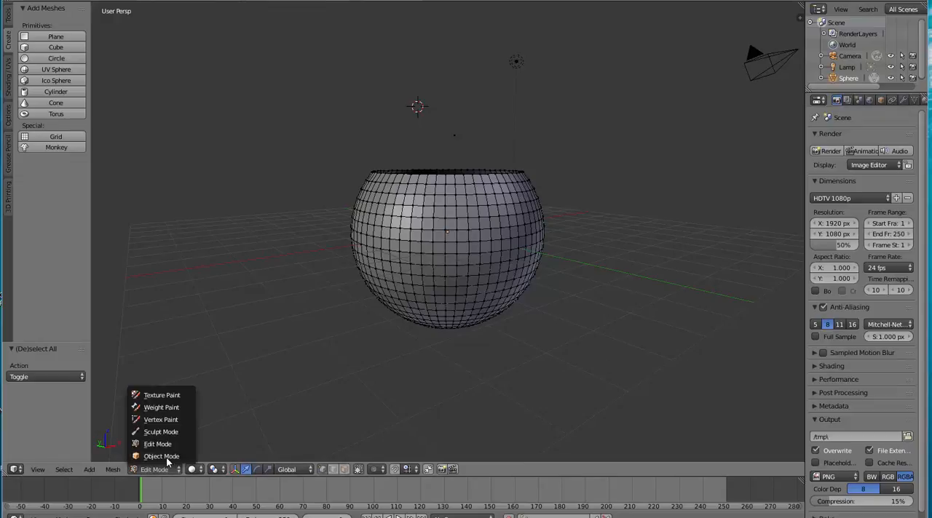
click(166, 458)
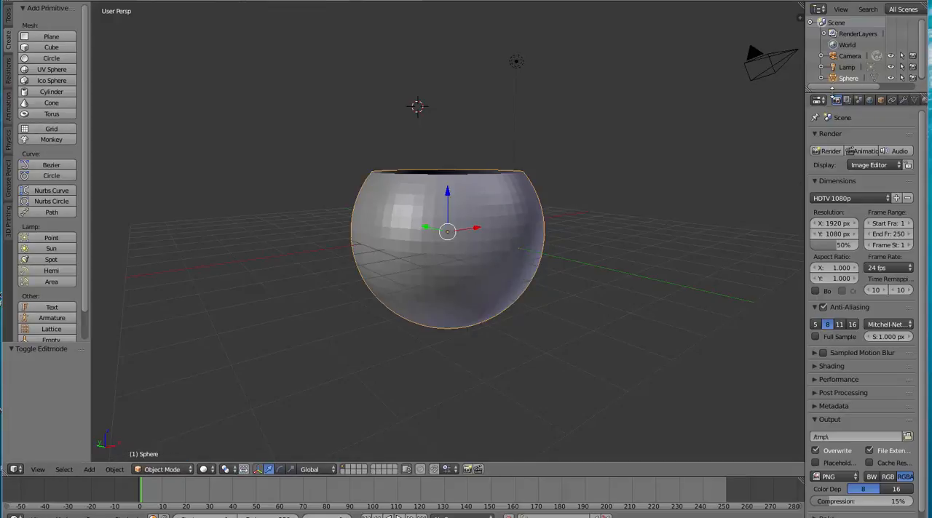
Add a Decimate modifier to the bowl, set it to Un-Subdivide with 1 iteration, and apply it
click(903, 100)
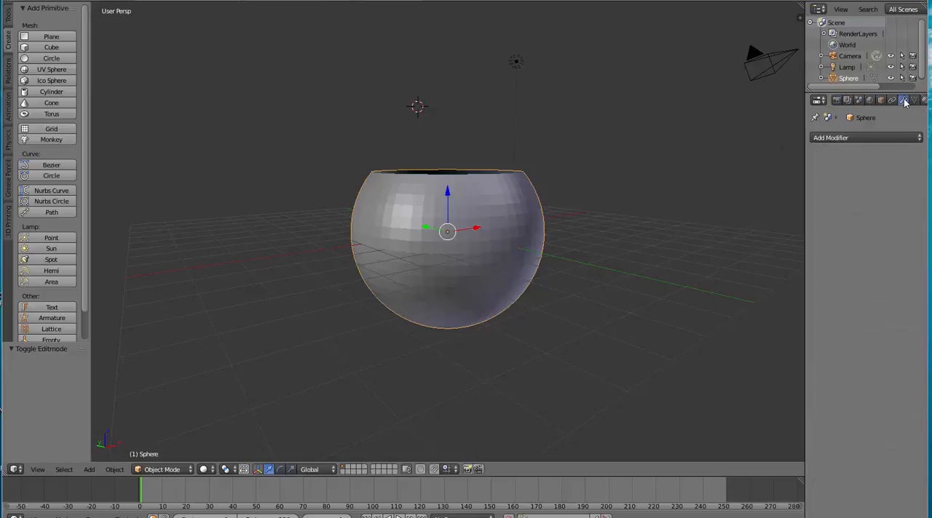
click(872, 138)
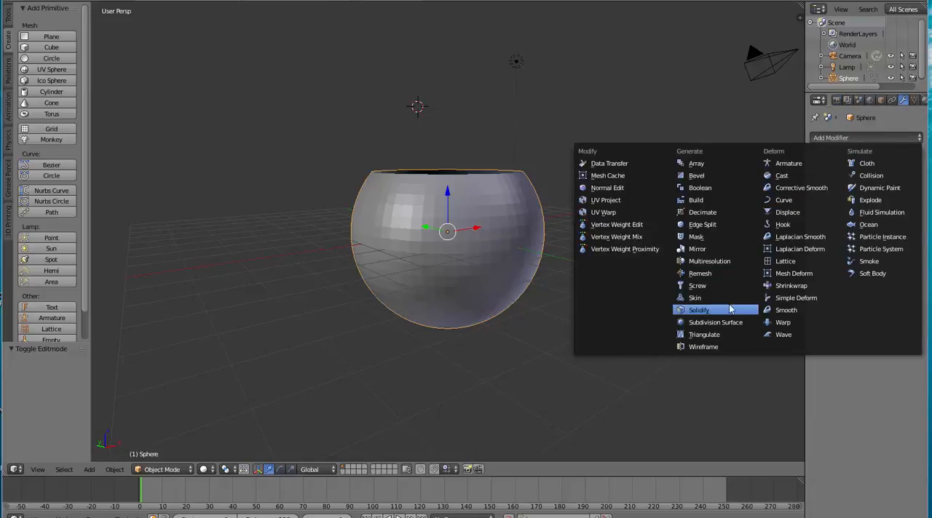
click(702, 214)
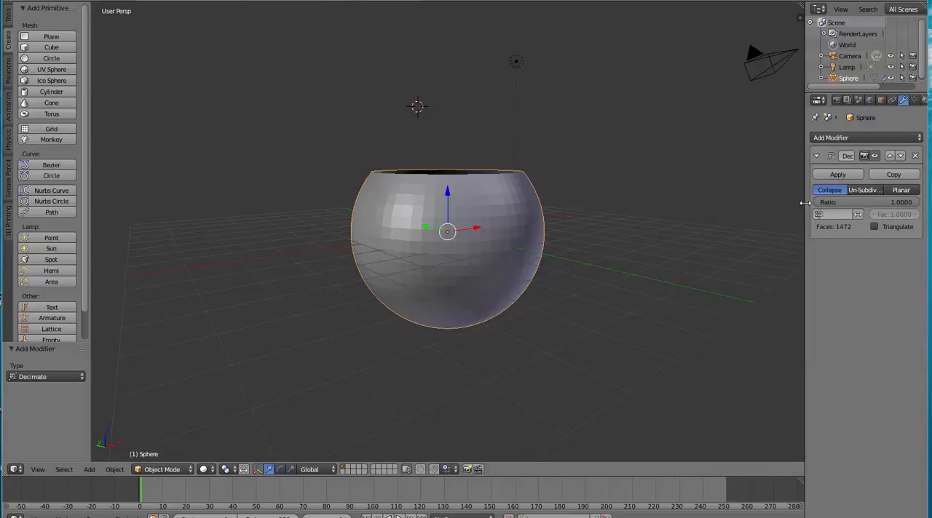
click(863, 190)
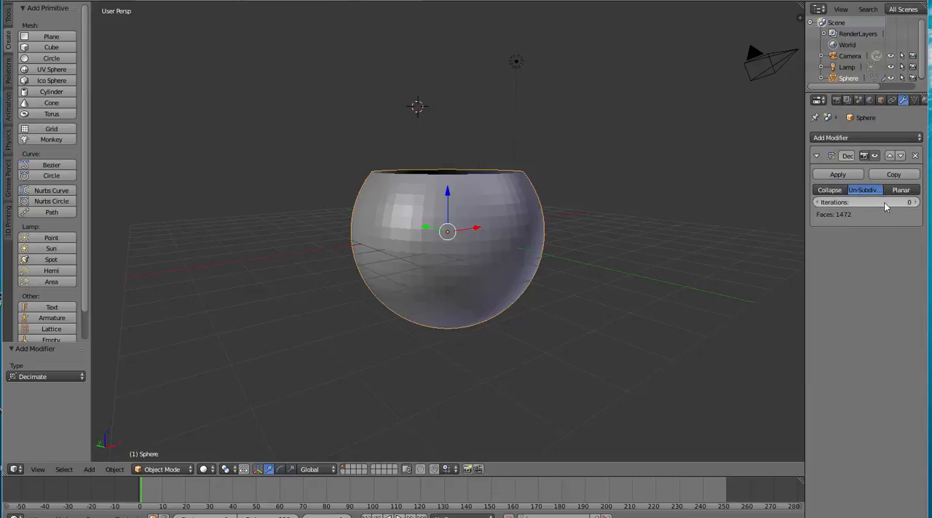
click(914, 202)
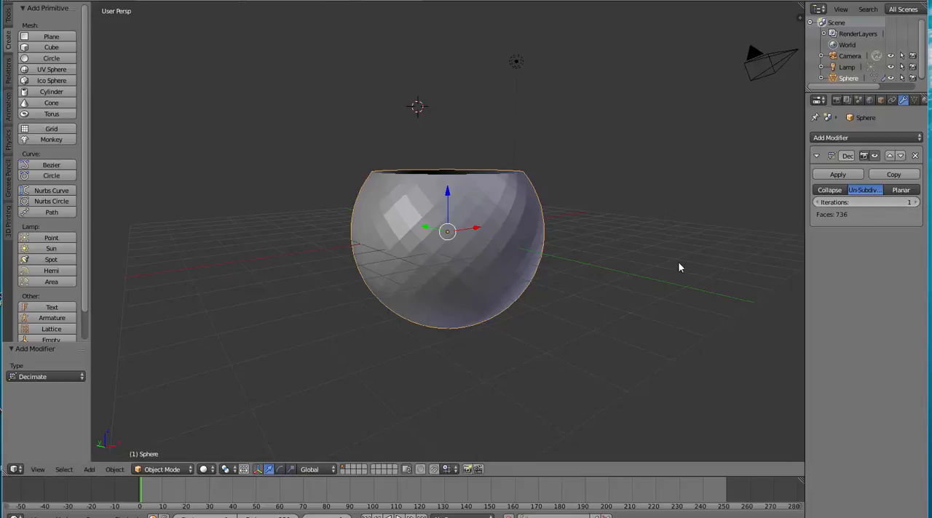
click(830, 175)
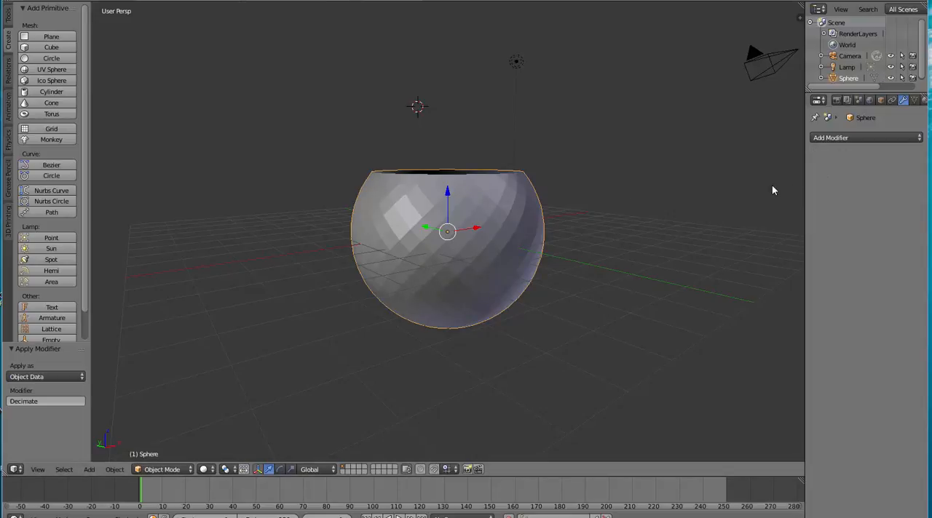
Add a Solidify modifier to the bowl with a thickness of 0.05
middle_drag(658, 177, 607, 201)
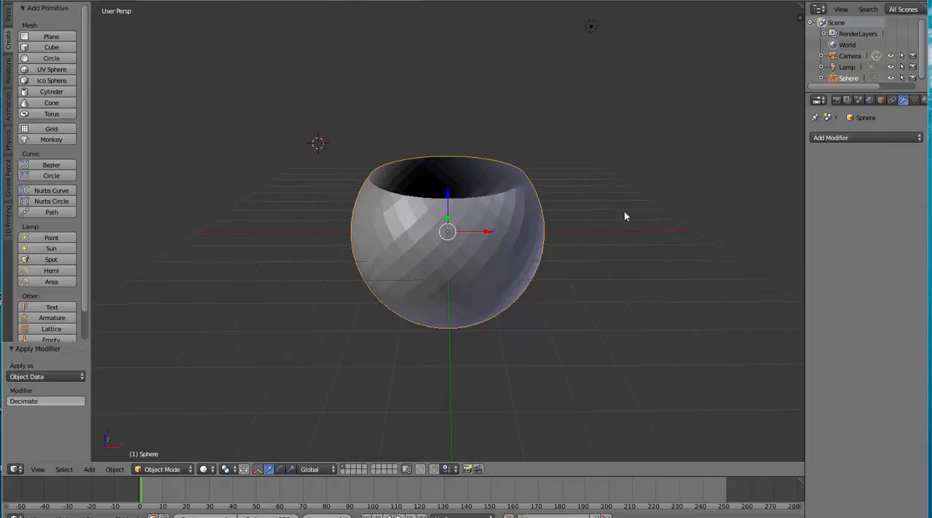
click(866, 138)
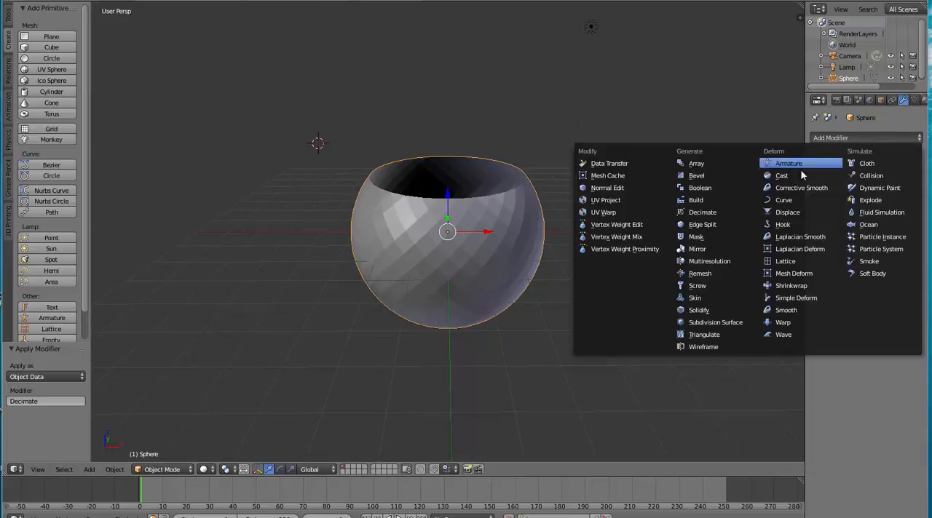
click(699, 310)
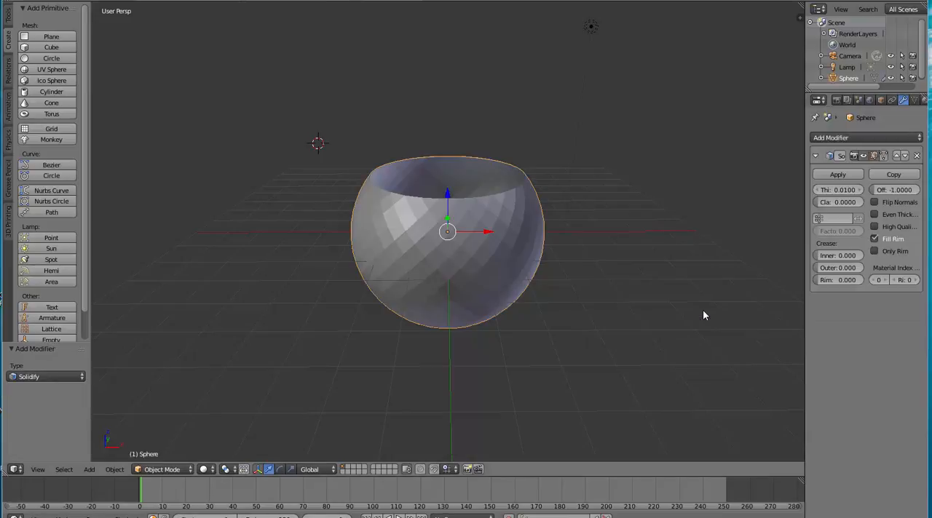
click(848, 192)
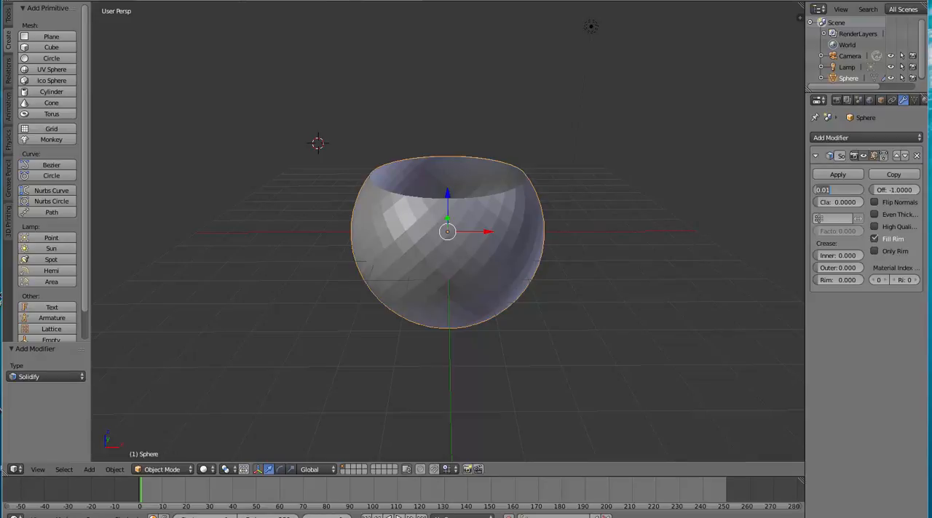
key(BackSpace)
text(.05)
key(Return)
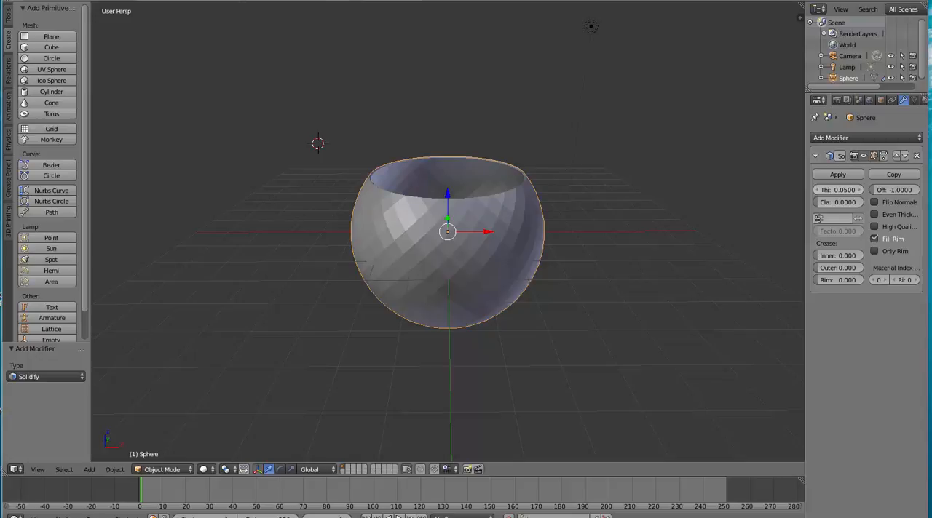
Set the Solidify modifier's thickness to 0.08
click(843, 191)
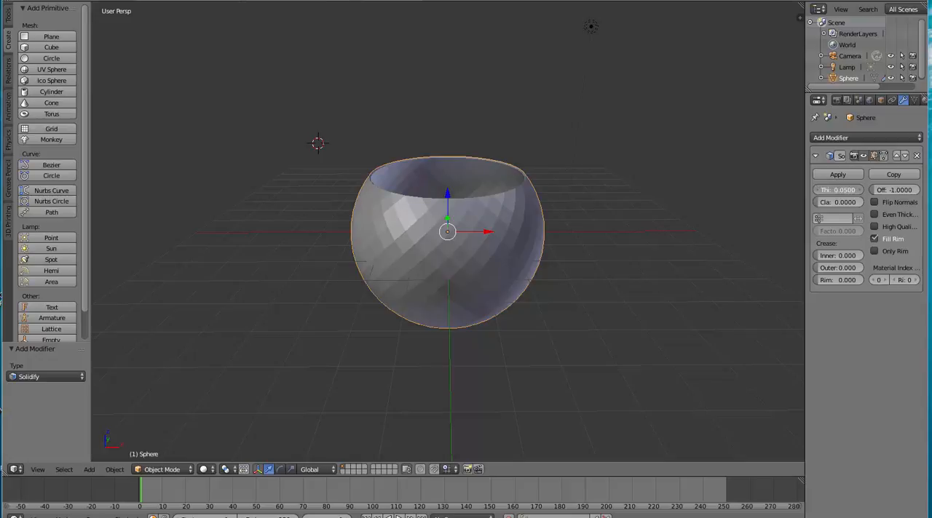
key(BackSpace)
text(.08)
key(Return)
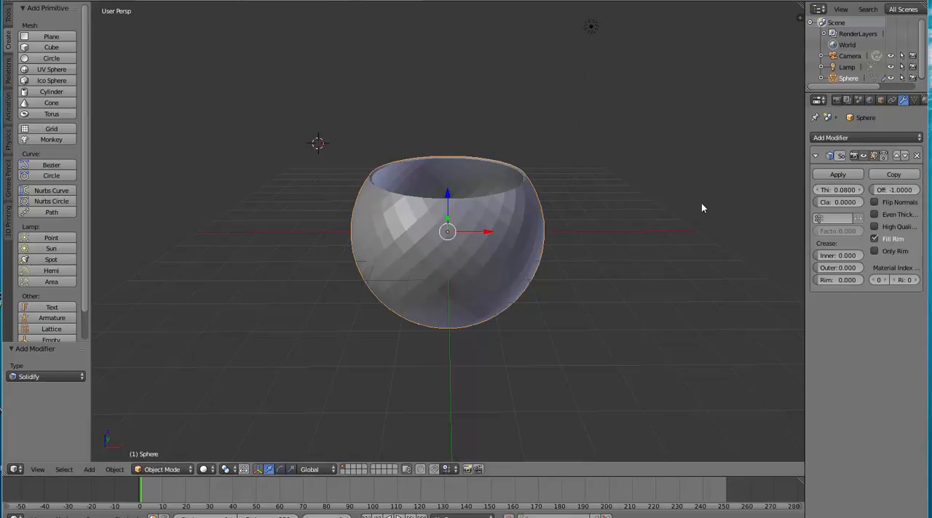
key(super)
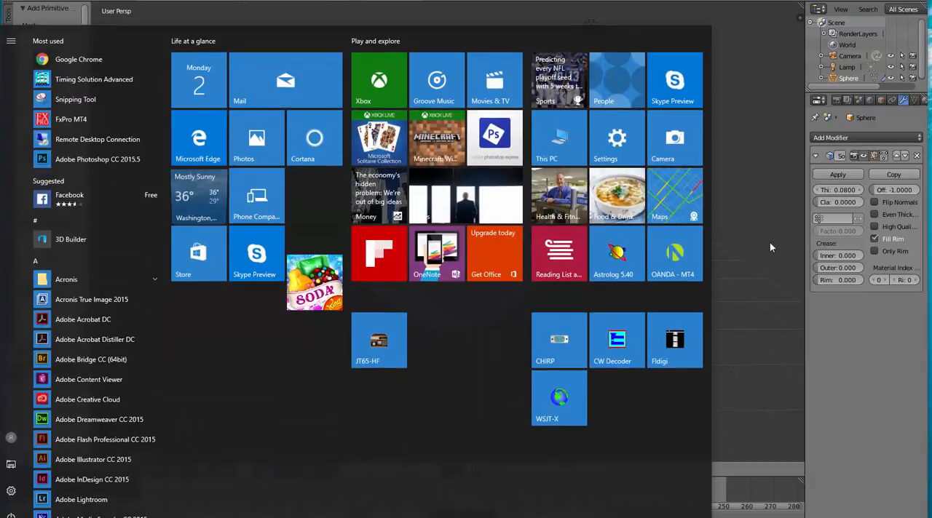
click(746, 254)
Move the bowl up about 2.81 along the Z axis so it sits above the grid floor
middle_drag(620, 221, 506, 197)
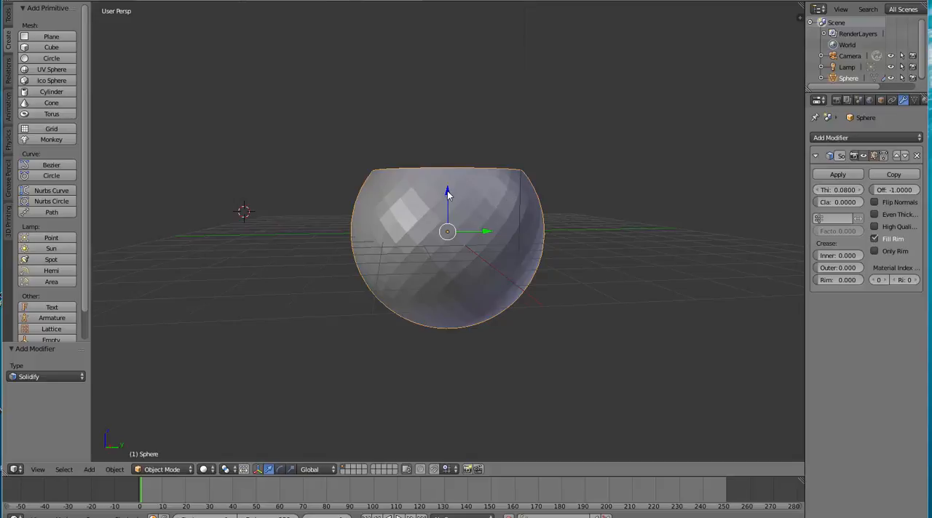
key(g)
key(z)
click(421, 102)
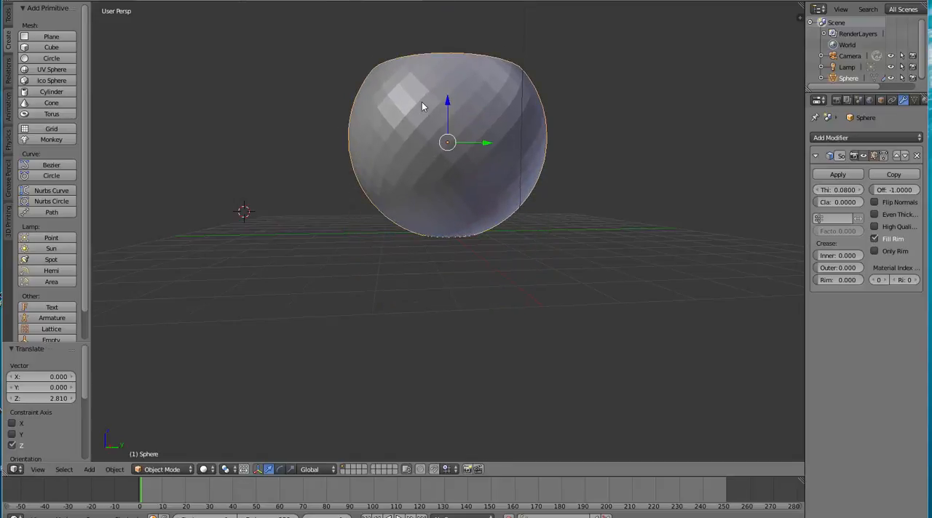
middle_drag(421, 102, 666, 168)
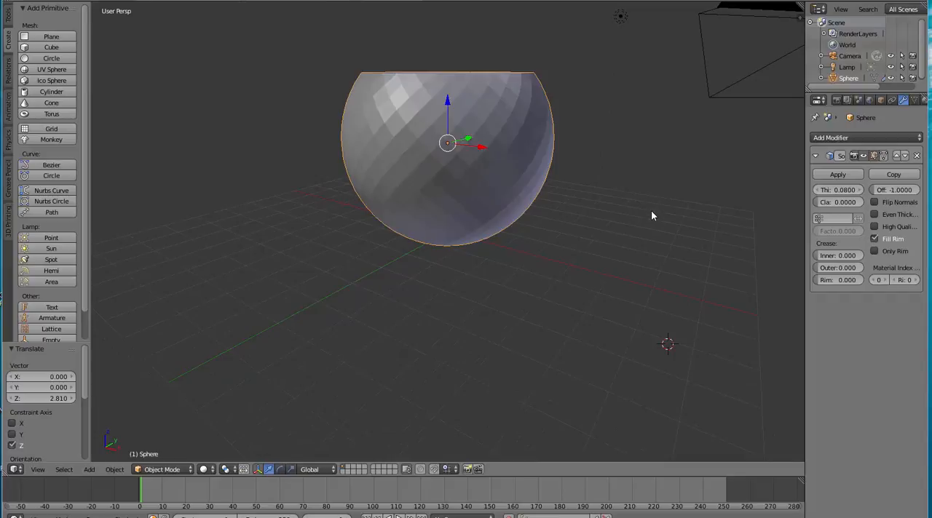
Switch the bowl to Edit Mode with face selection
click(191, 469)
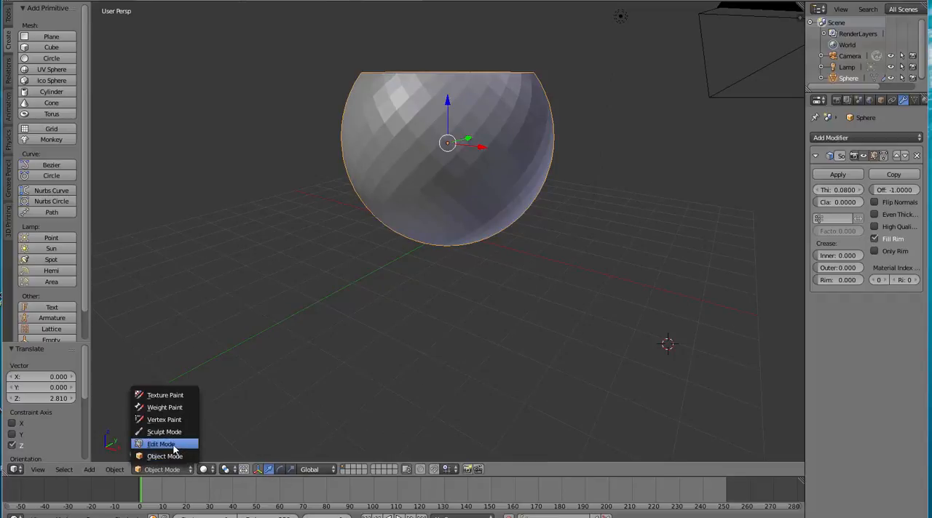
click(173, 444)
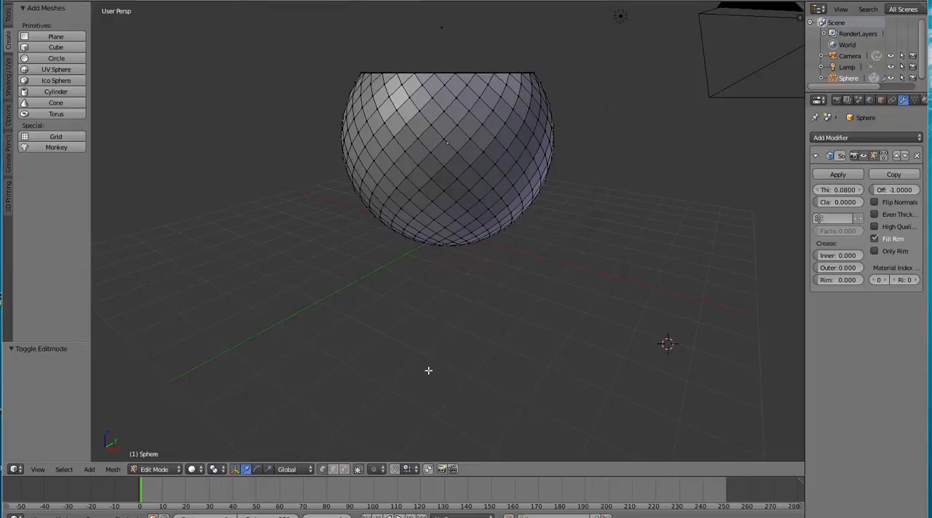
click(344, 470)
Select every other diagonal face loop across the bowl's front, leaving one unselected band between neighbouring loops
right_click(446, 151)
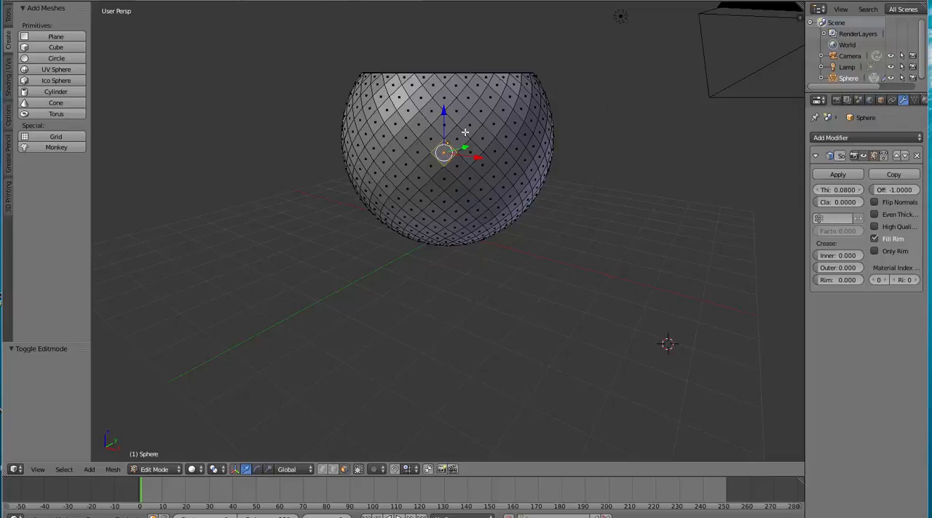
alt+right_click(465, 132)
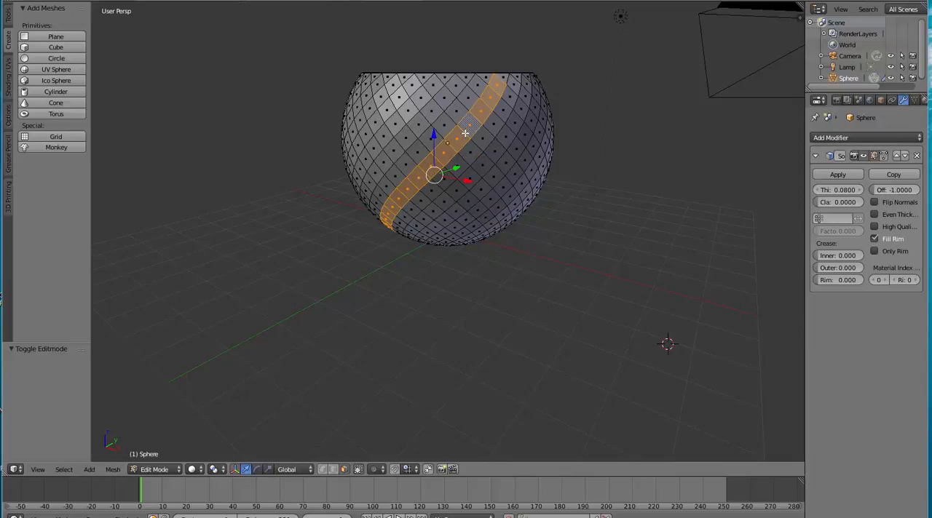
alt+shift+right_click(435, 103)
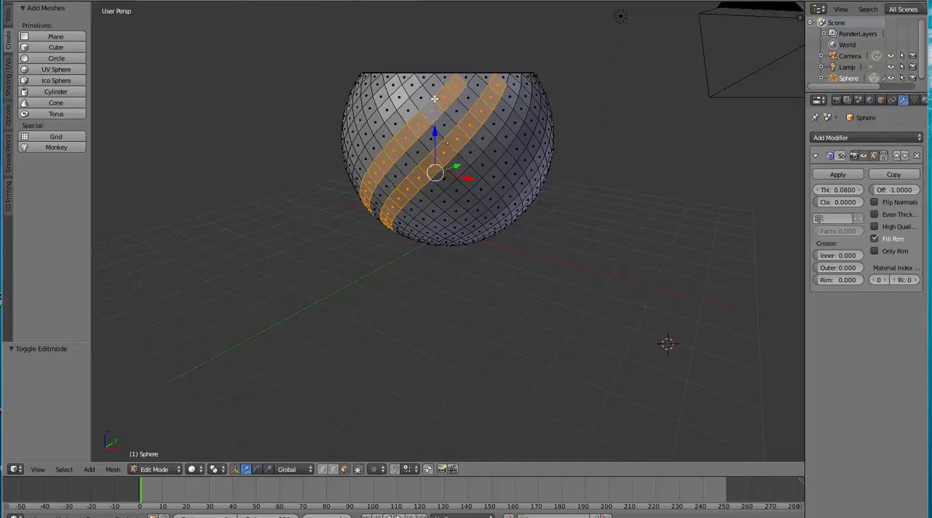
alt+shift+right_click(404, 89)
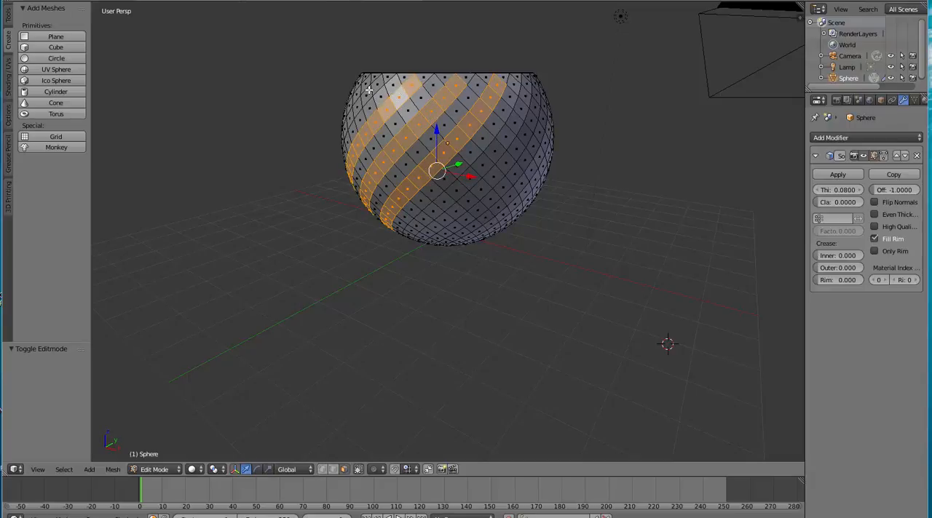
alt+shift+right_click(372, 89)
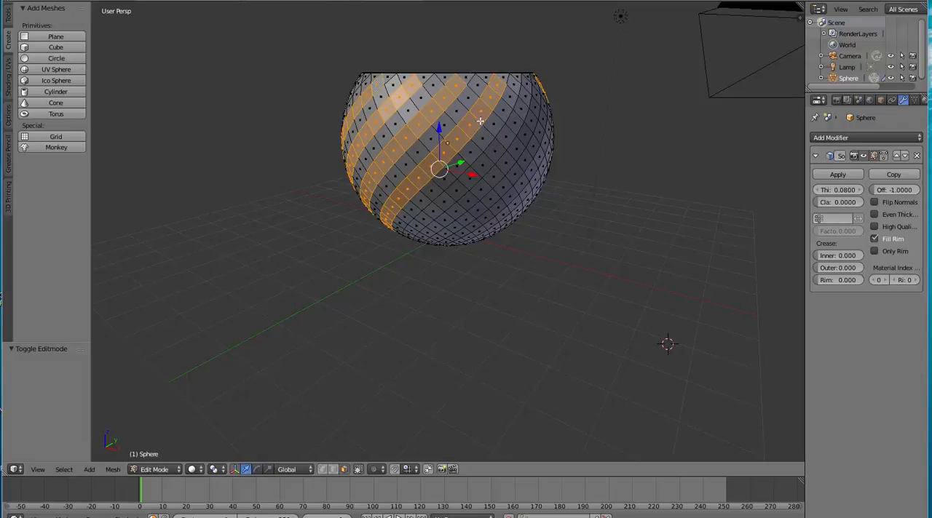
alt+shift+right_click(501, 143)
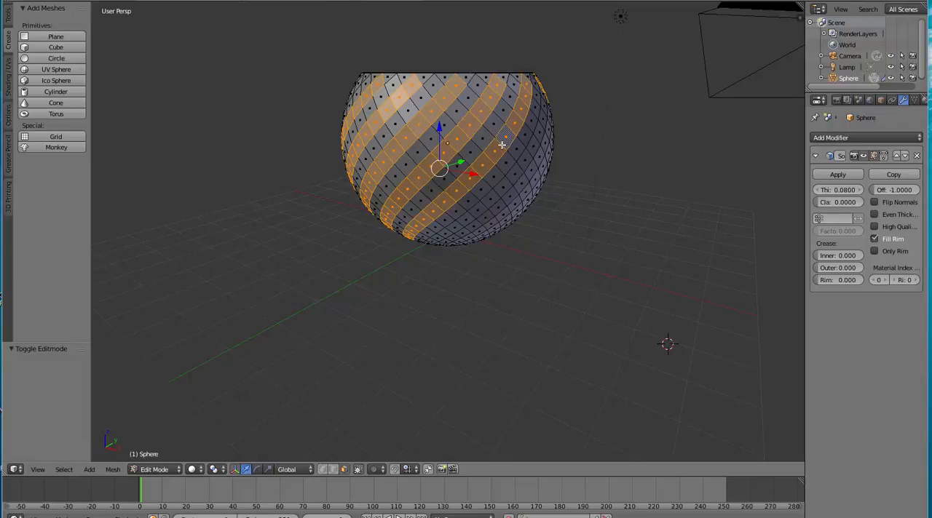
alt+shift+right_click(523, 168)
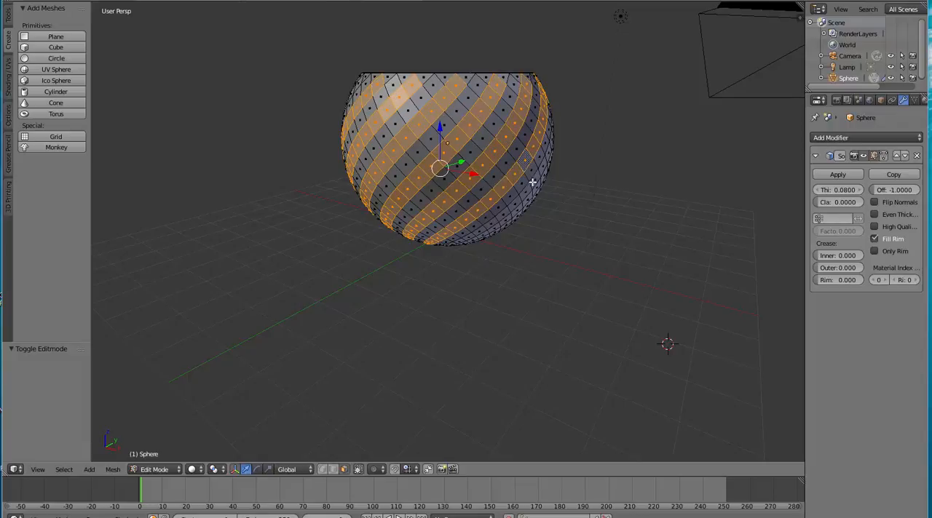
alt+shift+right_click(532, 187)
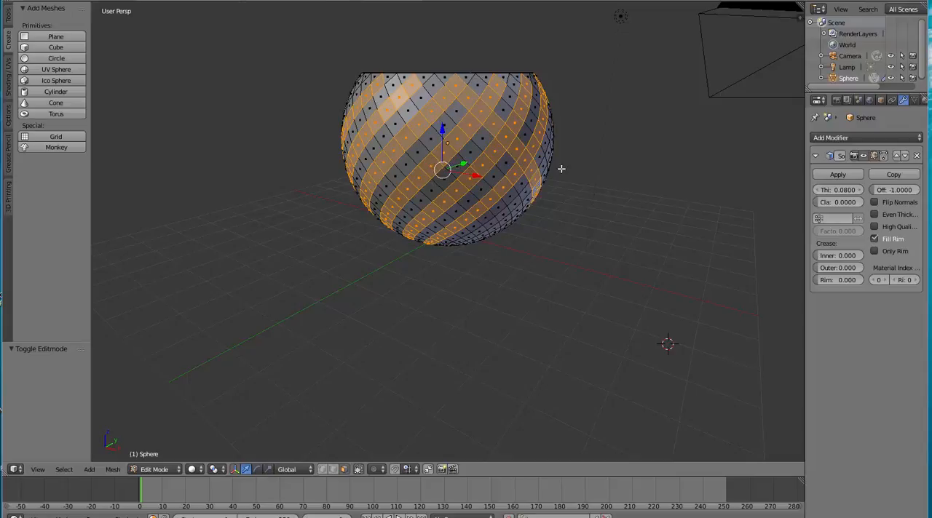
key(ctrl+z)
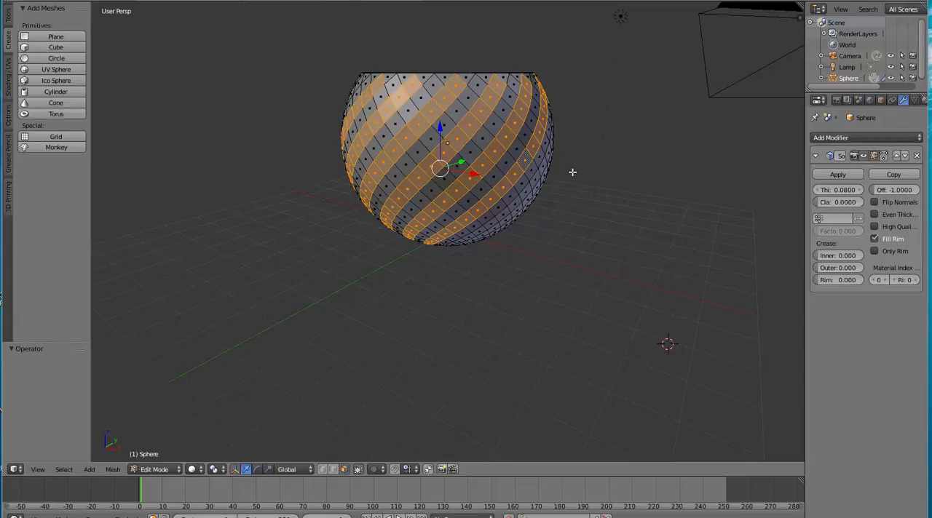
click(588, 201)
key(g)
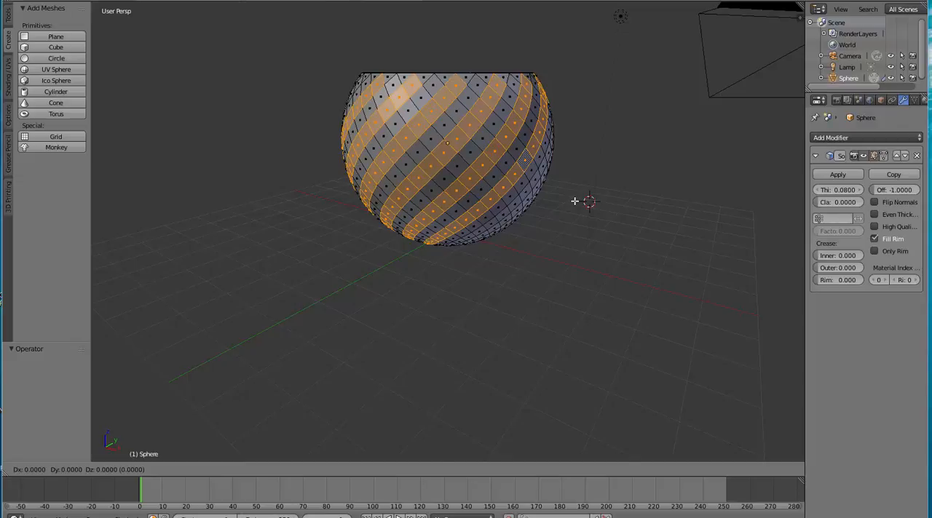
key(z)
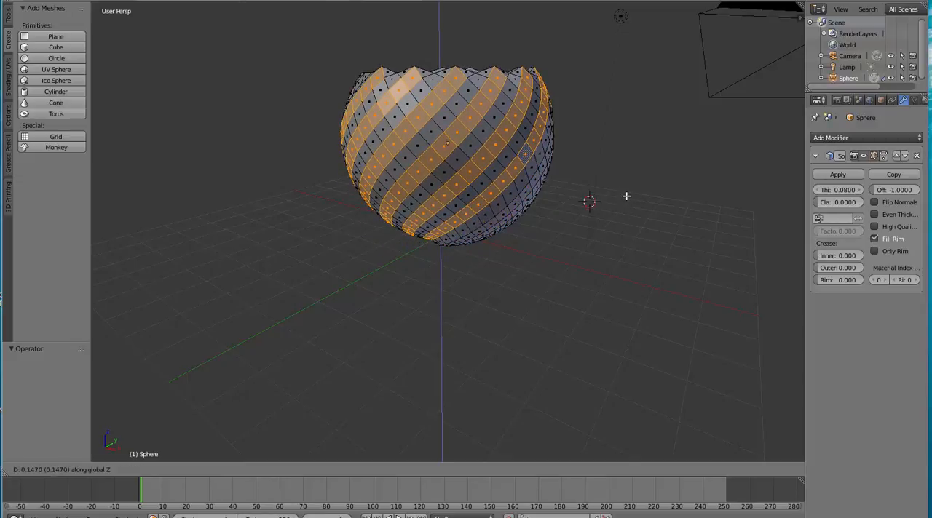
key(Escape)
Add four more alternating diagonal face loops to the selection on the adjacent side of the bowl
middle_drag(645, 242, 564, 227)
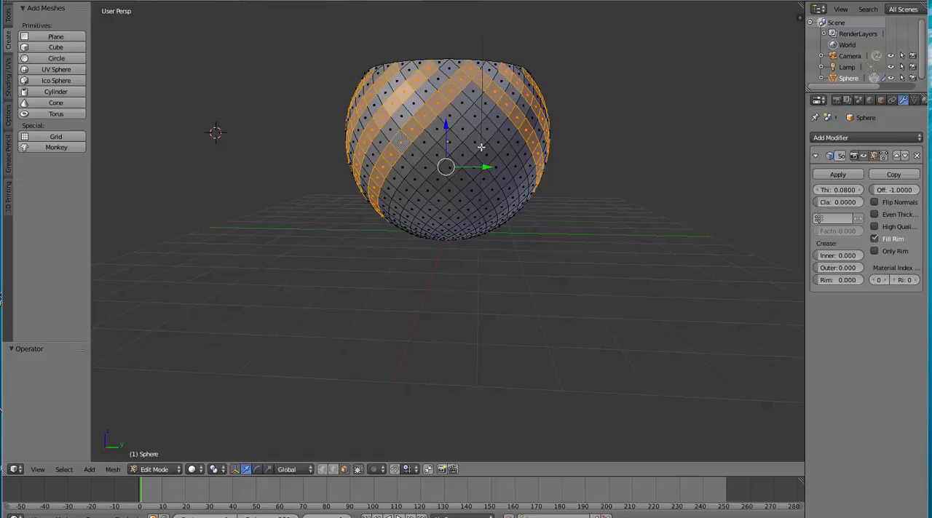
alt+shift+right_click(454, 133)
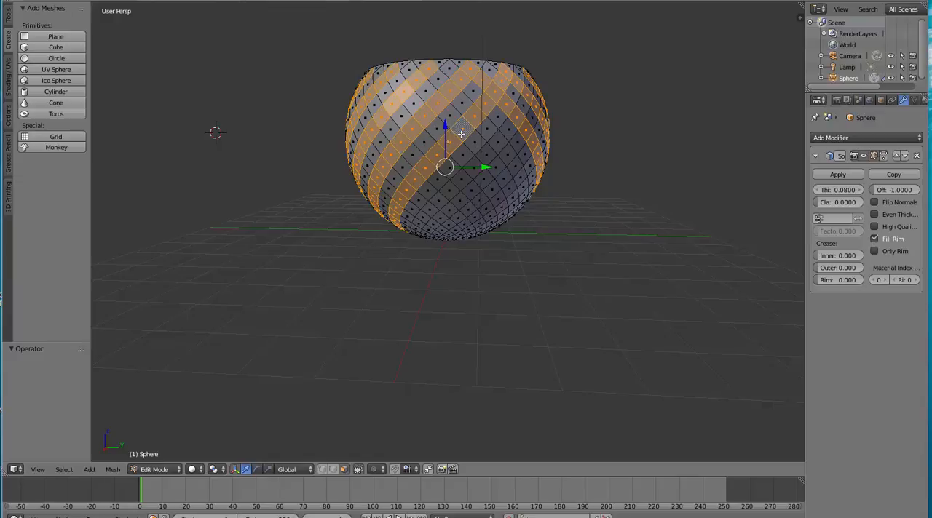
alt+shift+right_click(480, 157)
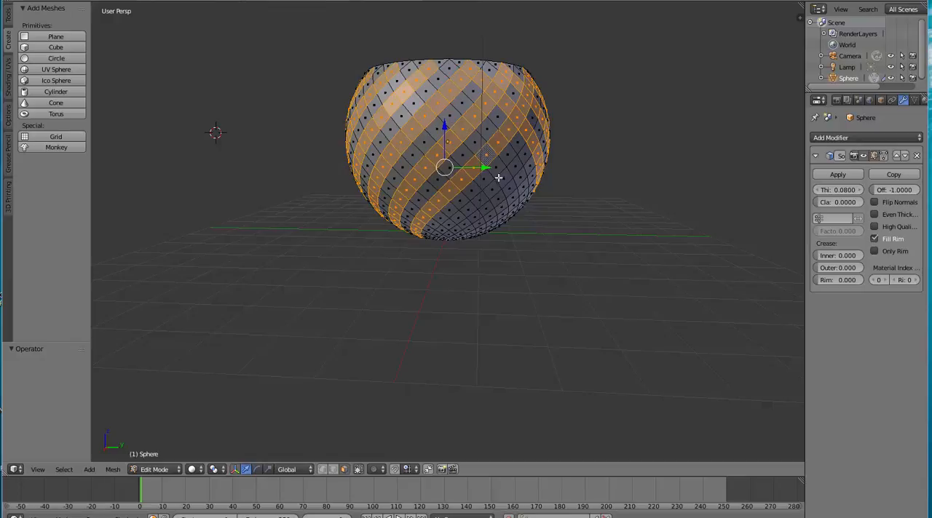
alt+shift+right_click(498, 178)
alt+shift+right_click(509, 203)
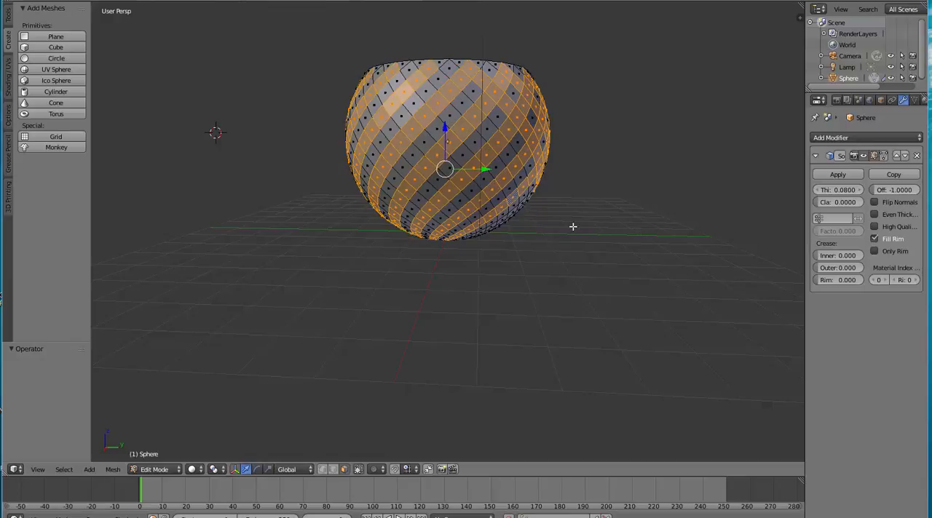
Continue the alternating diagonal face-loop selection around the far side of the bowl down towards its base
middle_drag(570, 226, 448, 180)
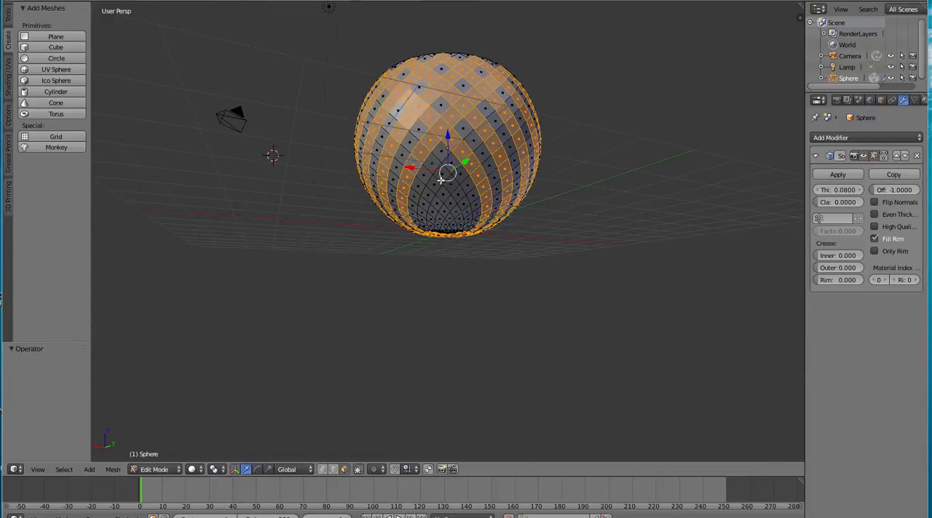
alt+shift+right_click(441, 181)
alt+shift+right_click(452, 198)
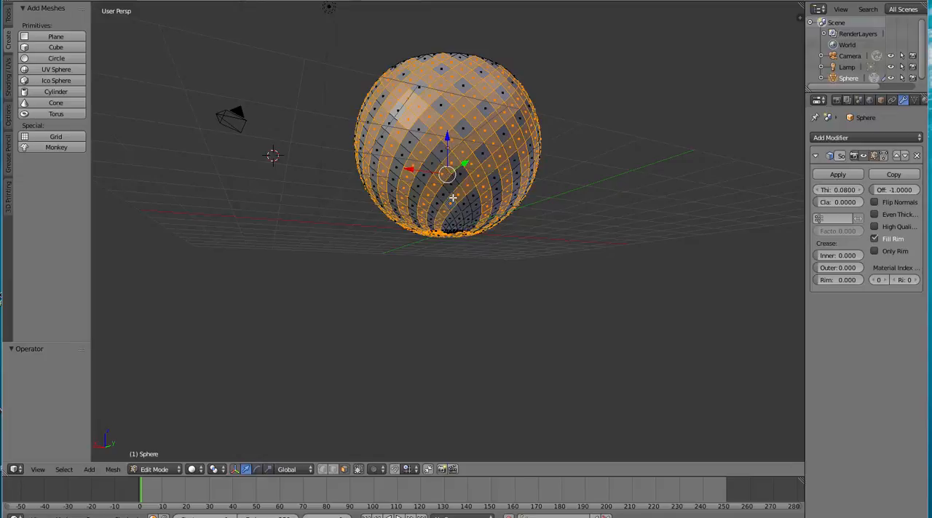
alt+shift+right_click(465, 212)
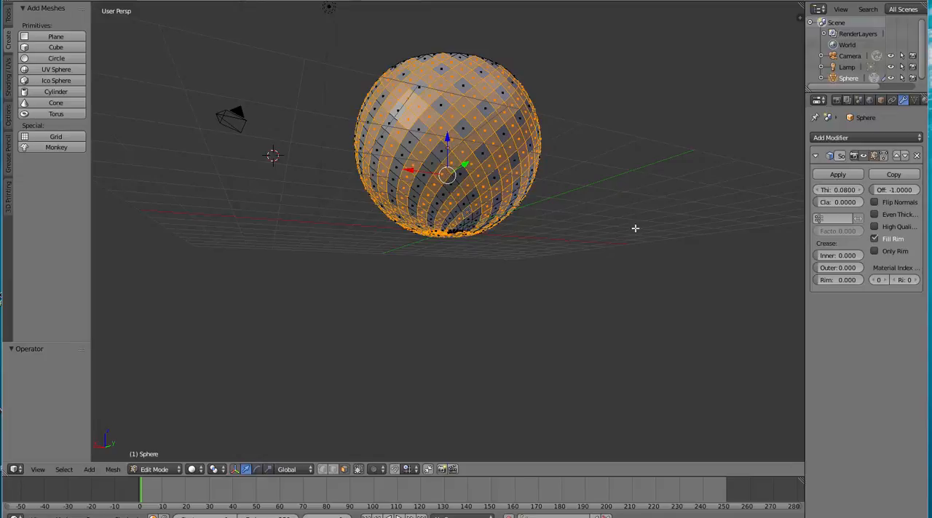
middle_drag(635, 229, 594, 207)
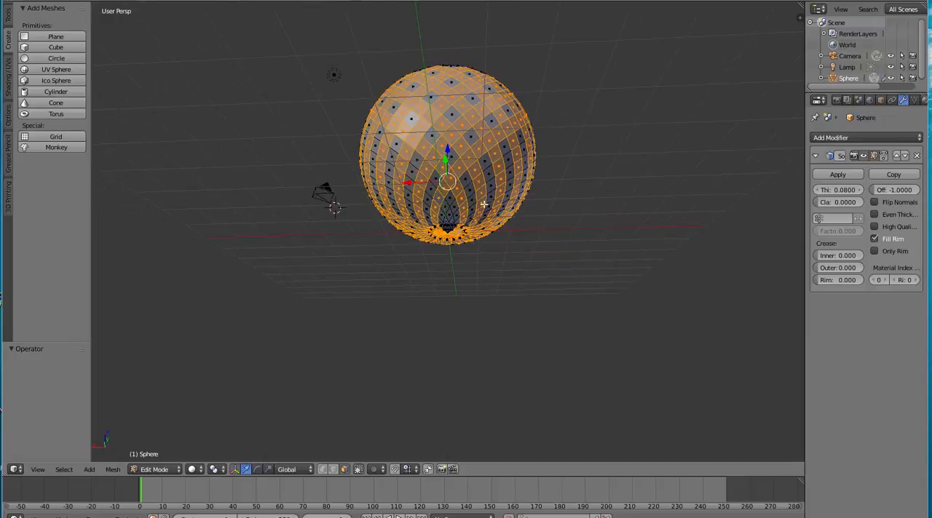
alt+shift+right_click(452, 210)
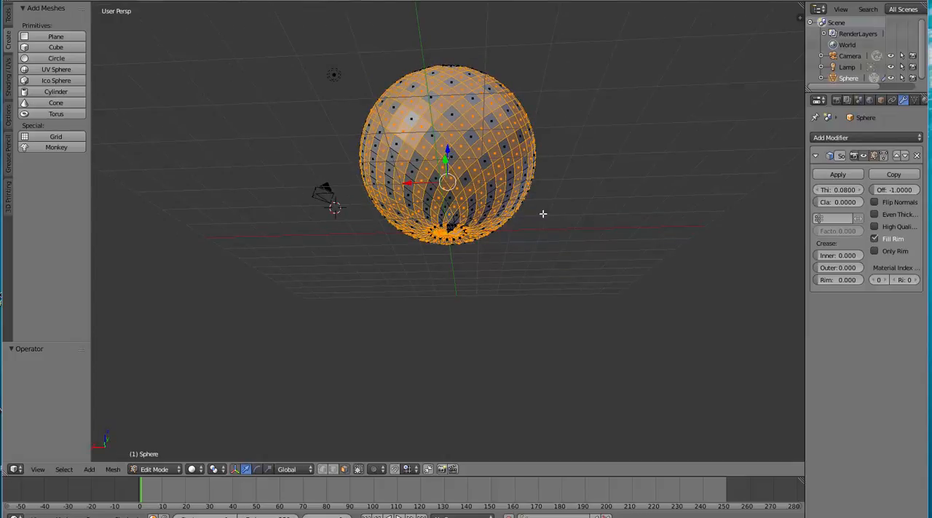
Complete the crisscross selection with the last diagonal face loop running into the bowl's underside
middle_drag(578, 218, 521, 201)
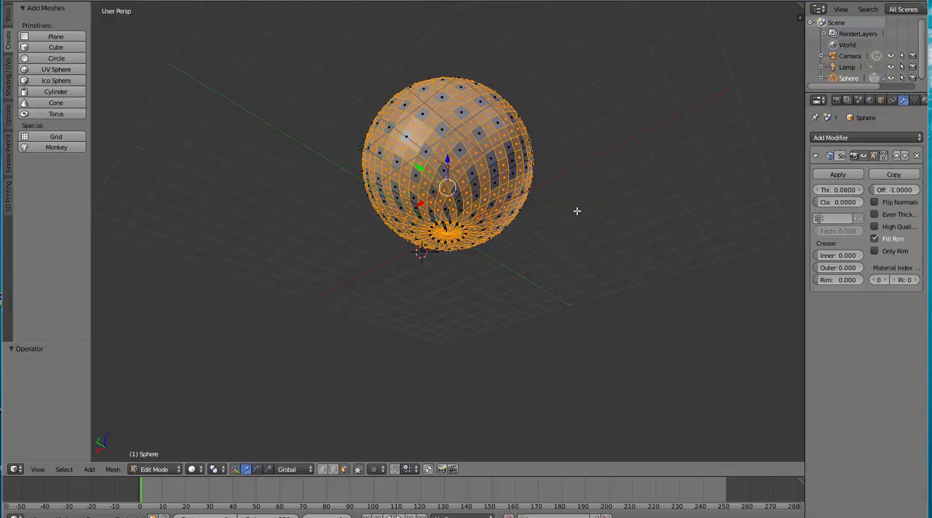
middle_drag(576, 211, 559, 194)
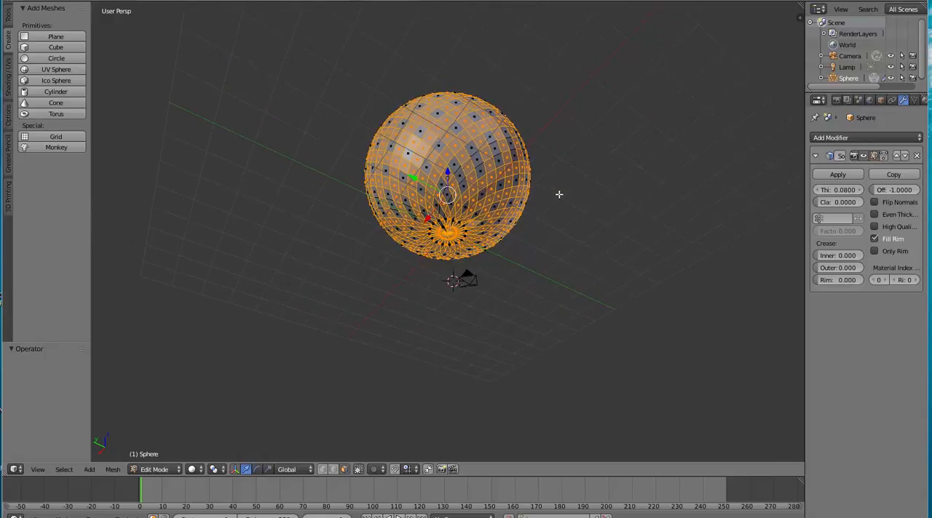
scroll(559, 194, up, 4)
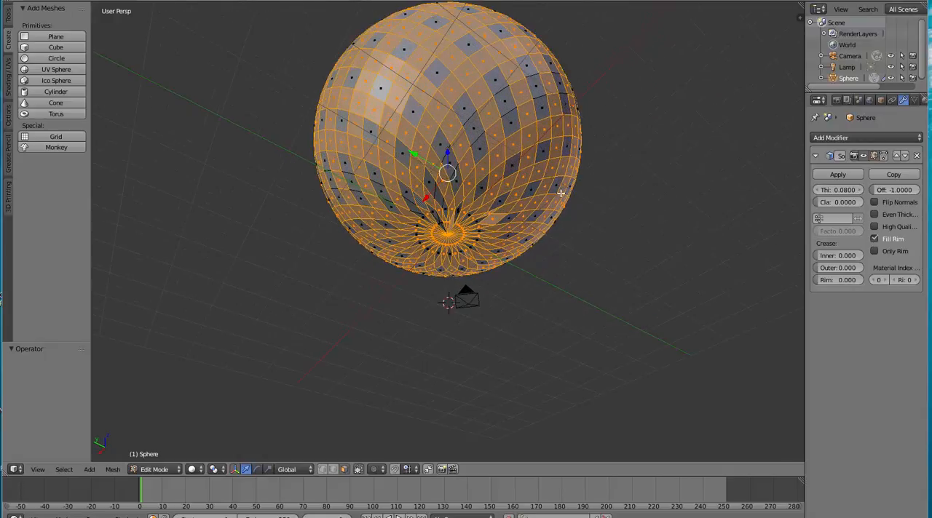
scroll(560, 193, up, 1)
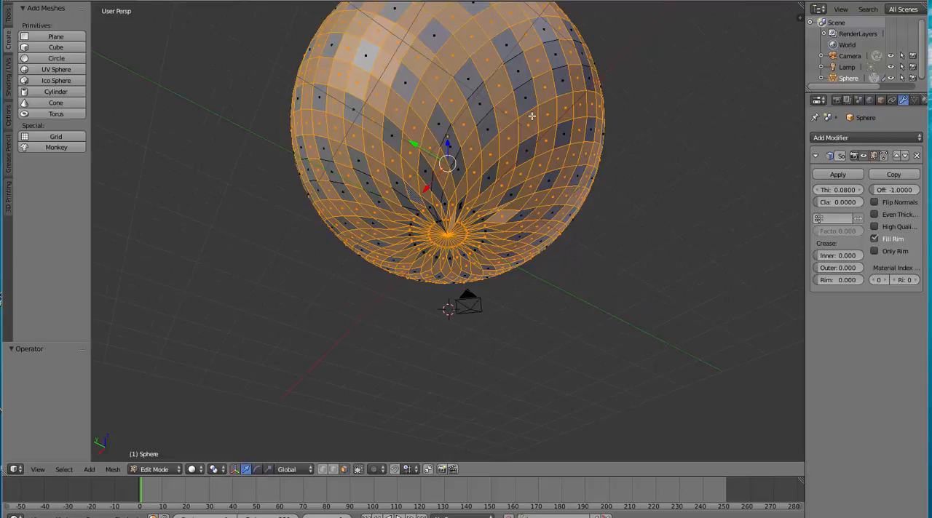
alt+shift+right_click(440, 182)
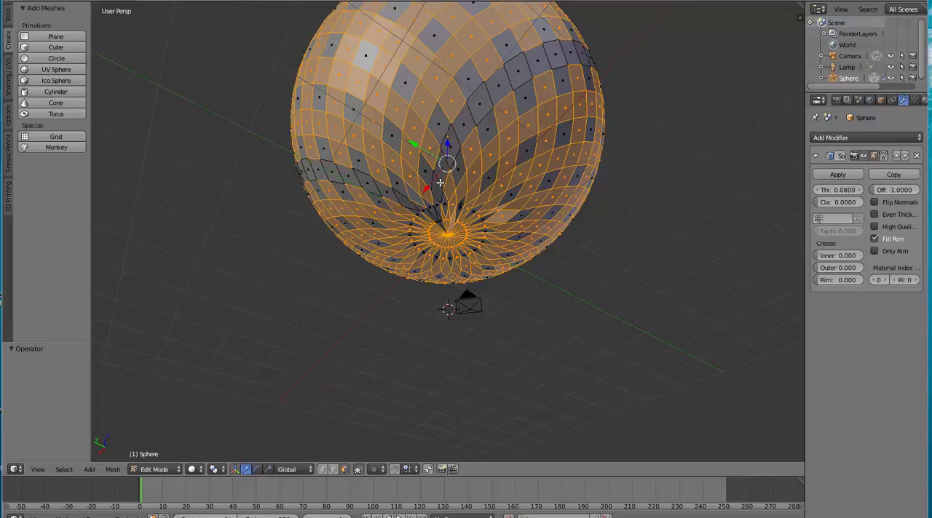
alt+shift+right_click(439, 182)
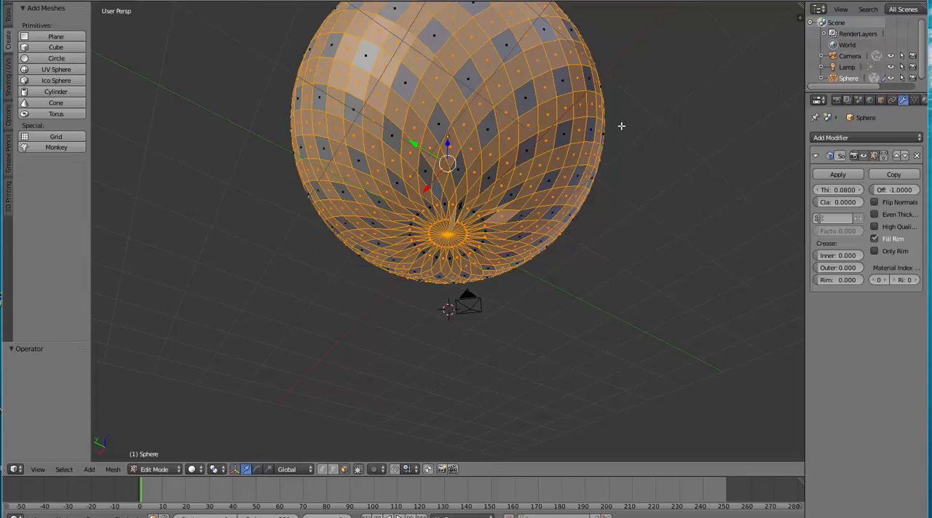
Invert the face selection and delete the selected faces to leave diamond-shaped openings and a jagged rim
middle_drag(630, 141, 286, 228)
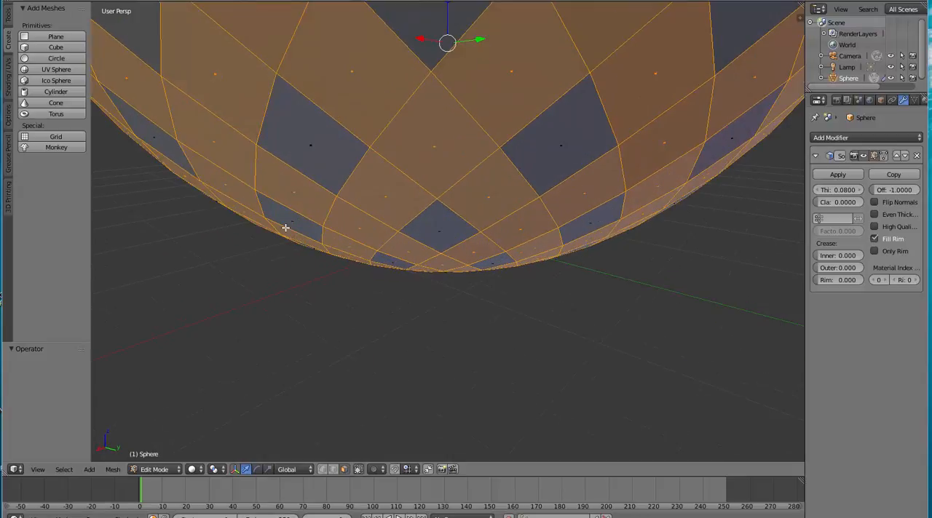
scroll(286, 228, down, 6)
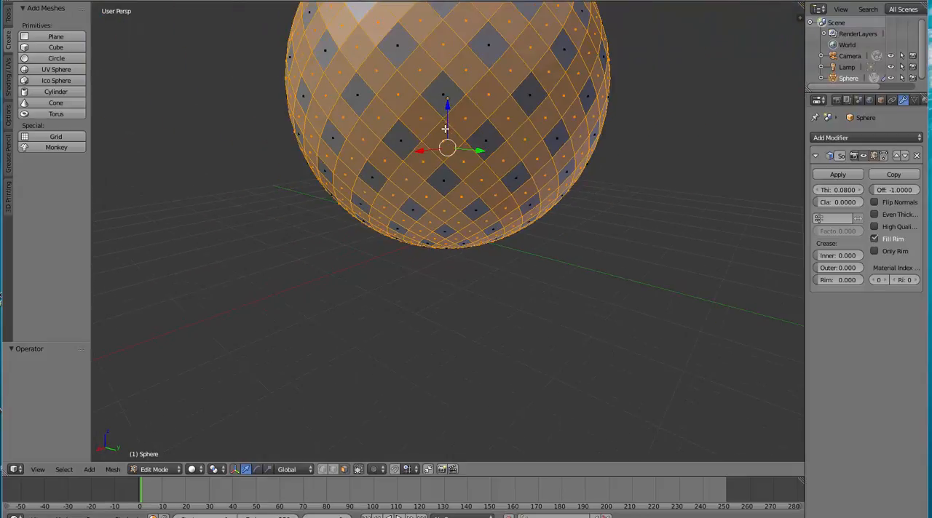
middle_drag(444, 129, 459, 182)
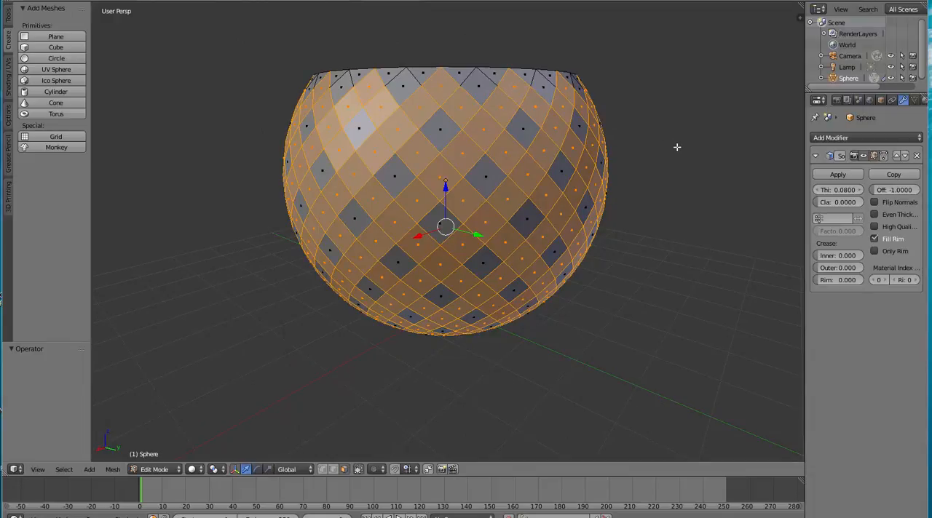
middle_drag(687, 142, 252, 150)
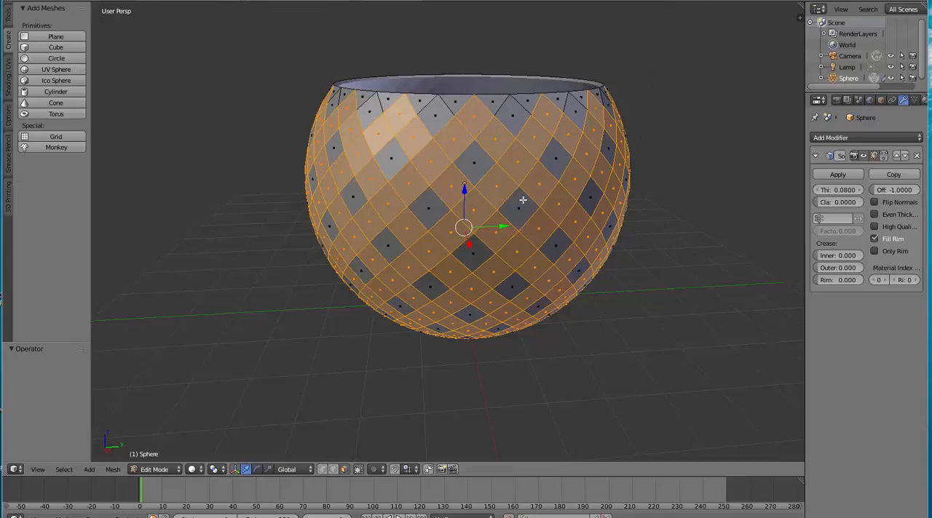
key(ctrl+i)
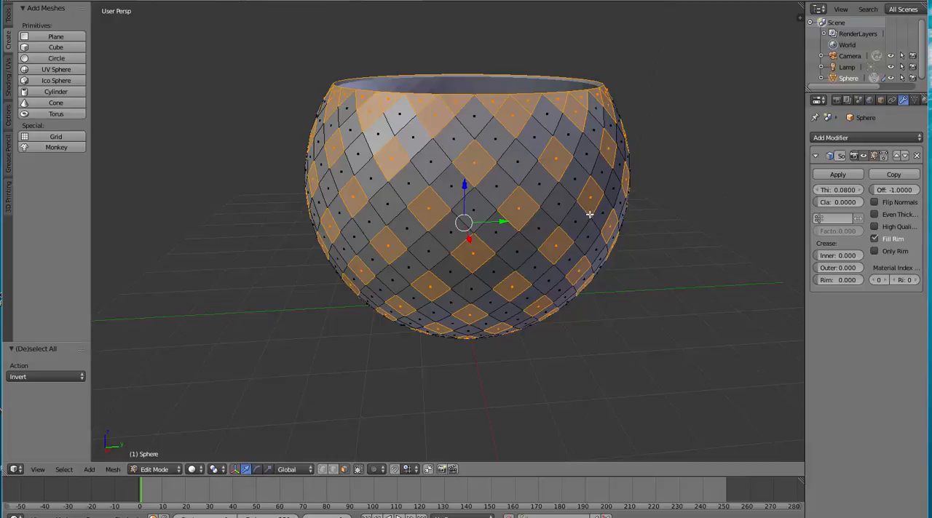
key(x)
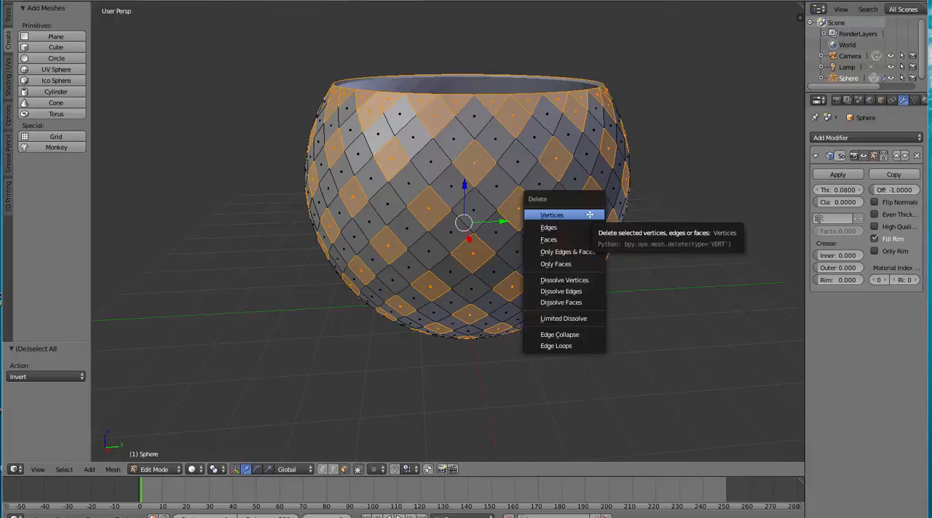
click(562, 240)
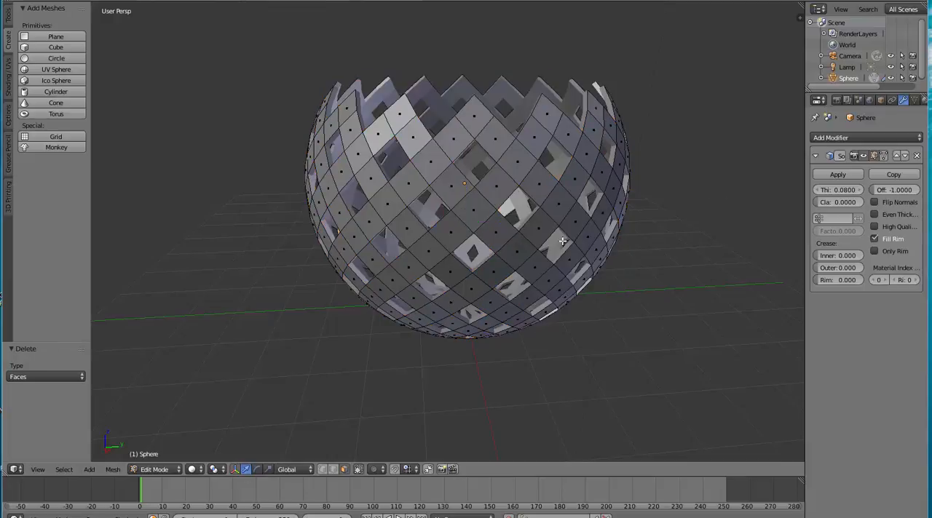
middle_drag(703, 216, 601, 268)
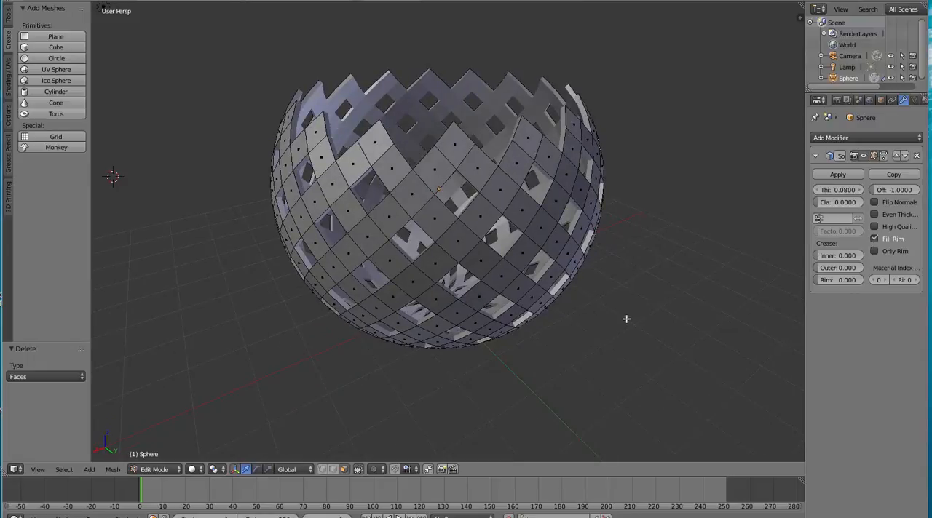
middle_drag(625, 320, 368, 161)
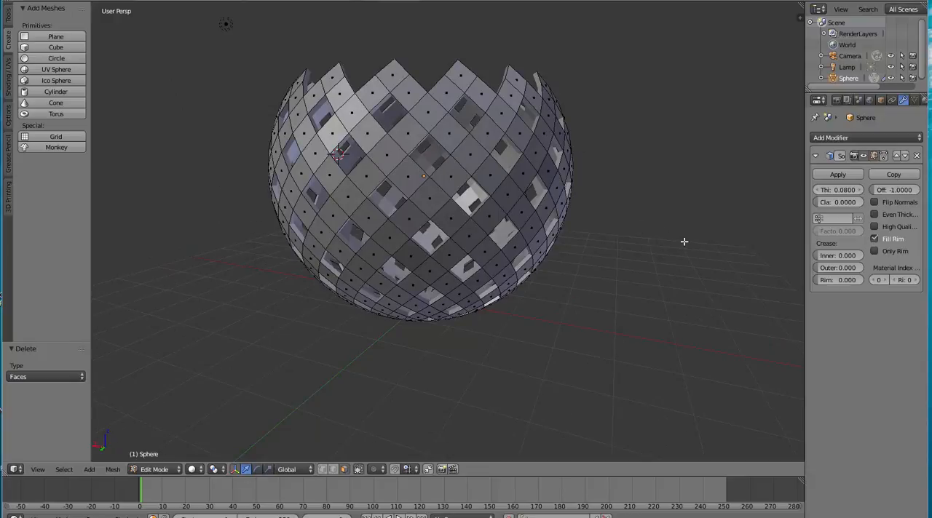
middle_drag(684, 244, 678, 263)
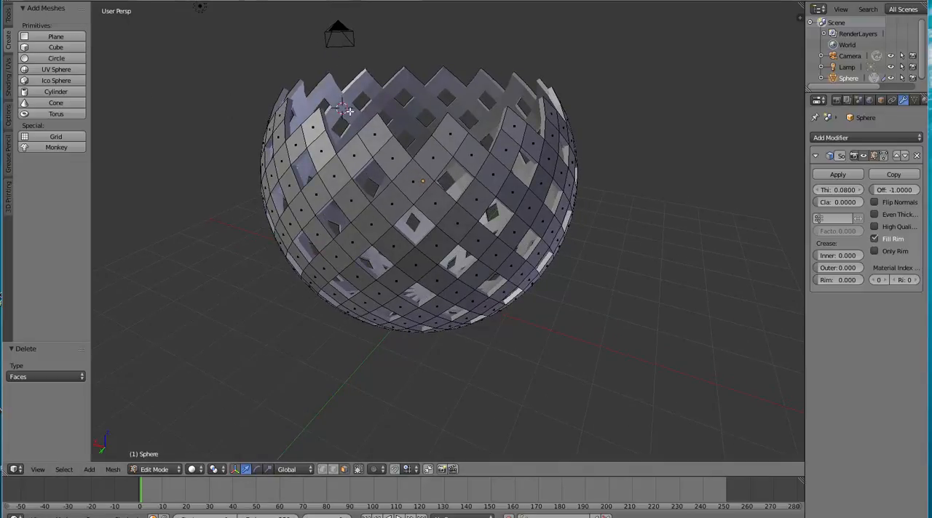
click(42, 5)
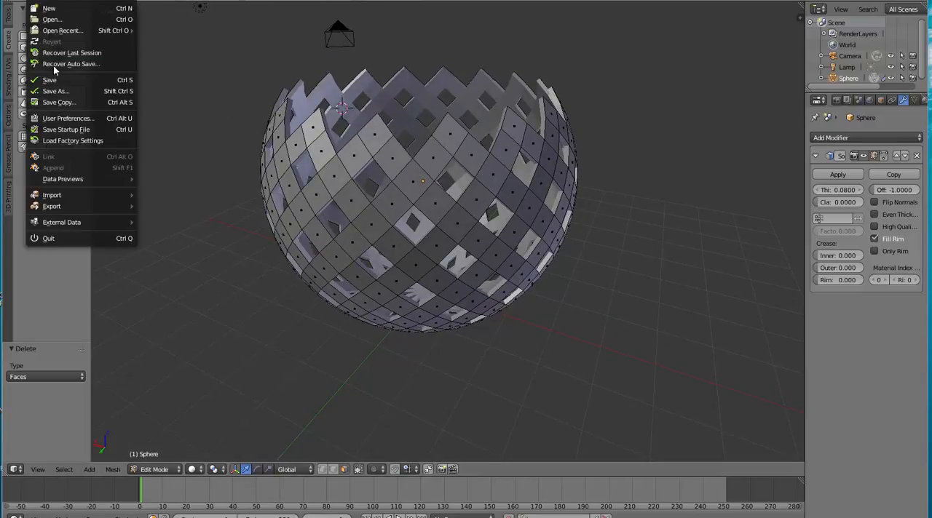
mouse_move(64, 206)
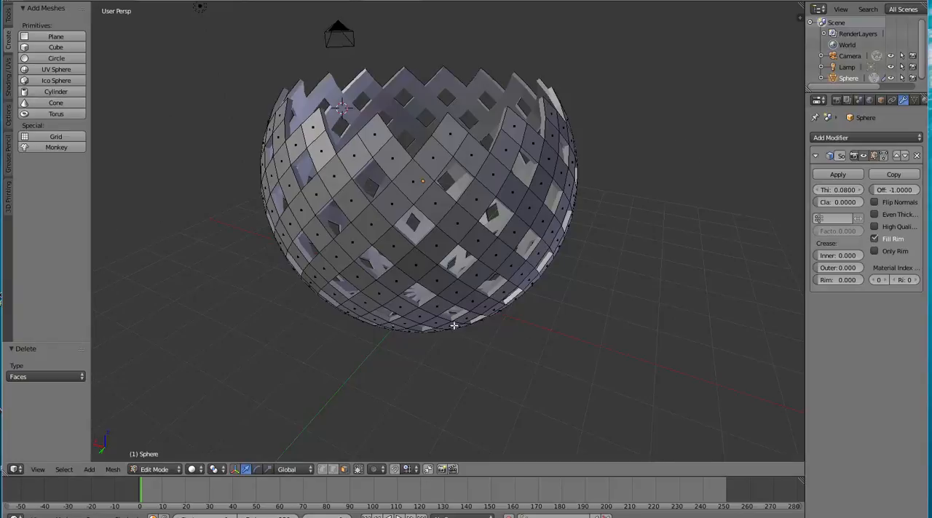
Switch from Edit Mode to Object Mode and apply the lattice bowl's Solidify modifier
click(175, 470)
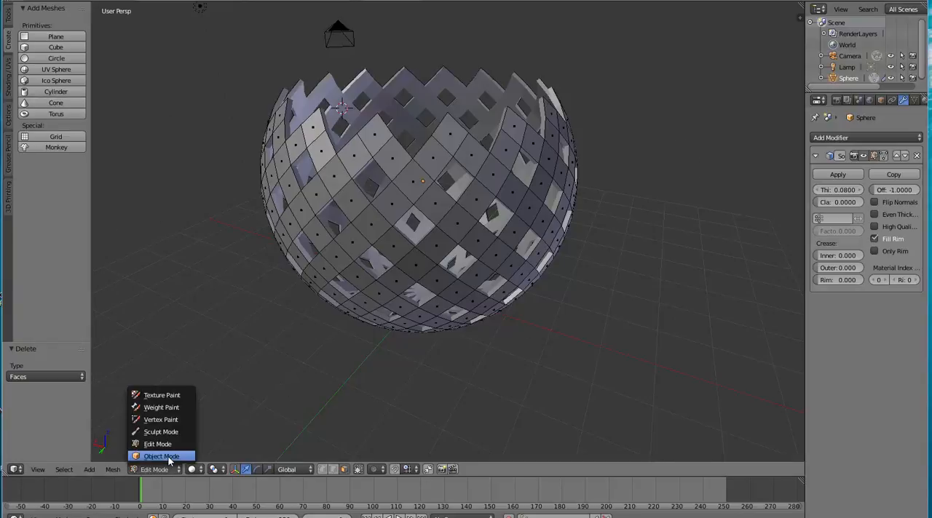
click(173, 457)
middle_drag(624, 298, 704, 280)
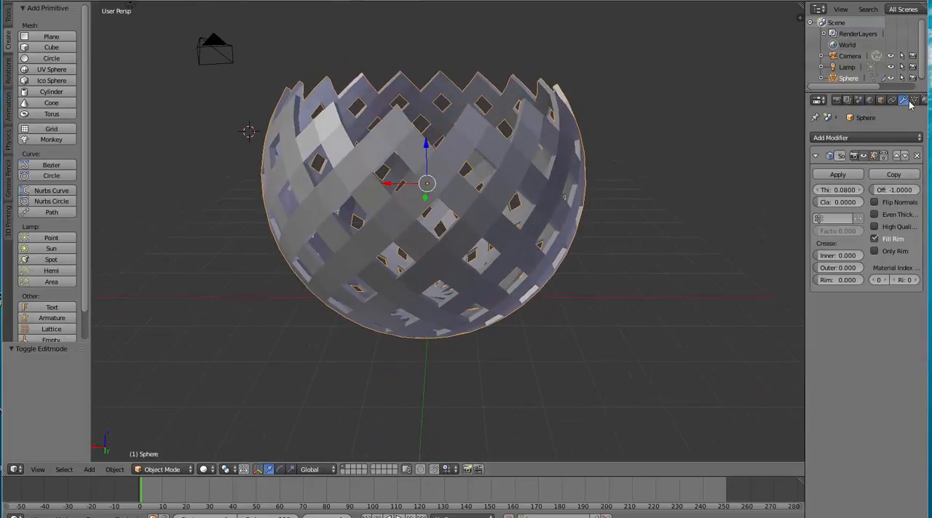
click(844, 176)
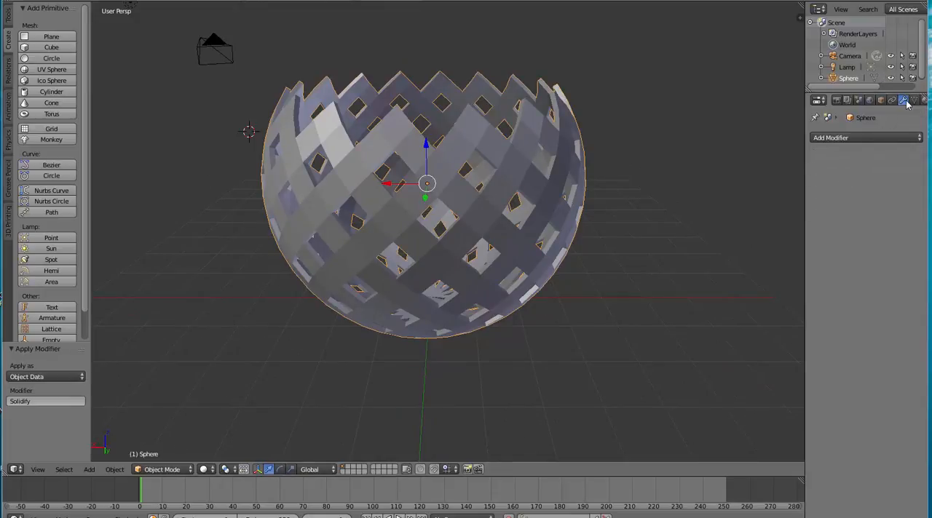
Add a Catmull-Clark Subdivision Surface modifier to the bowl and set its view subdivisions to 4
click(912, 140)
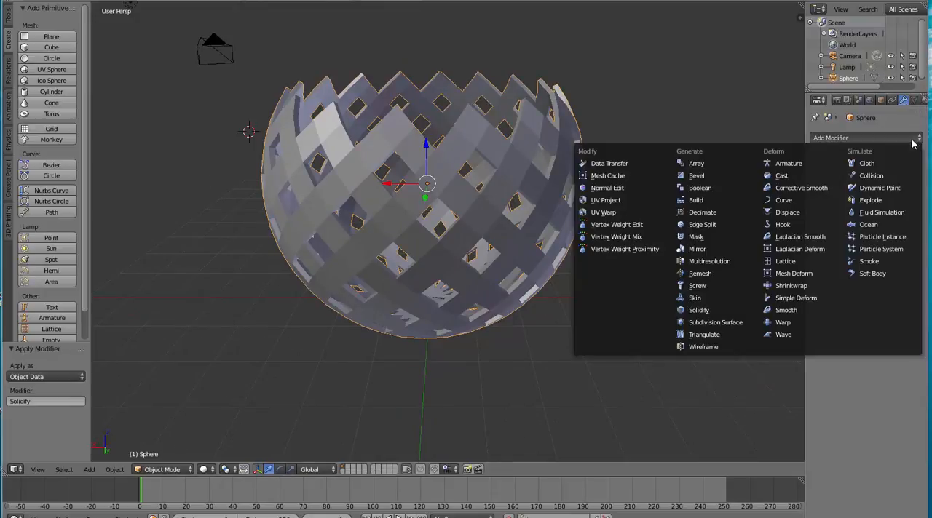
click(717, 323)
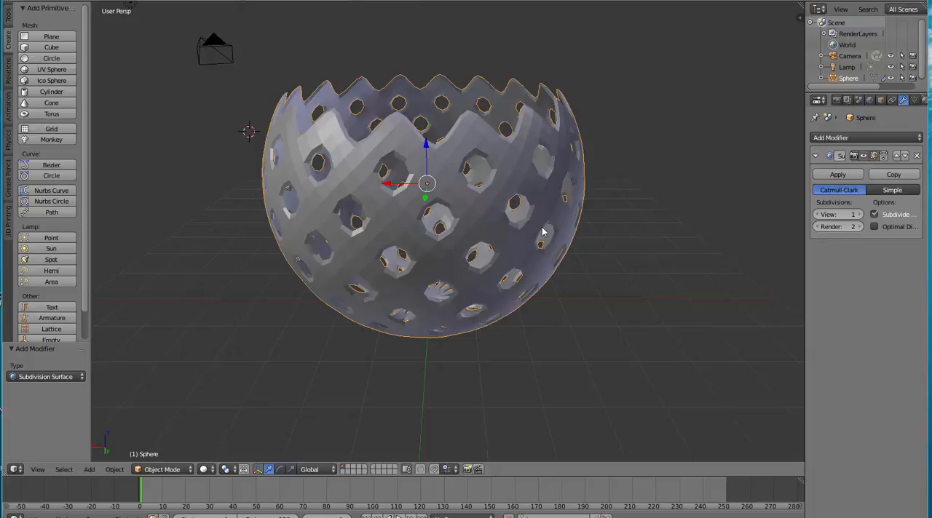
click(859, 214)
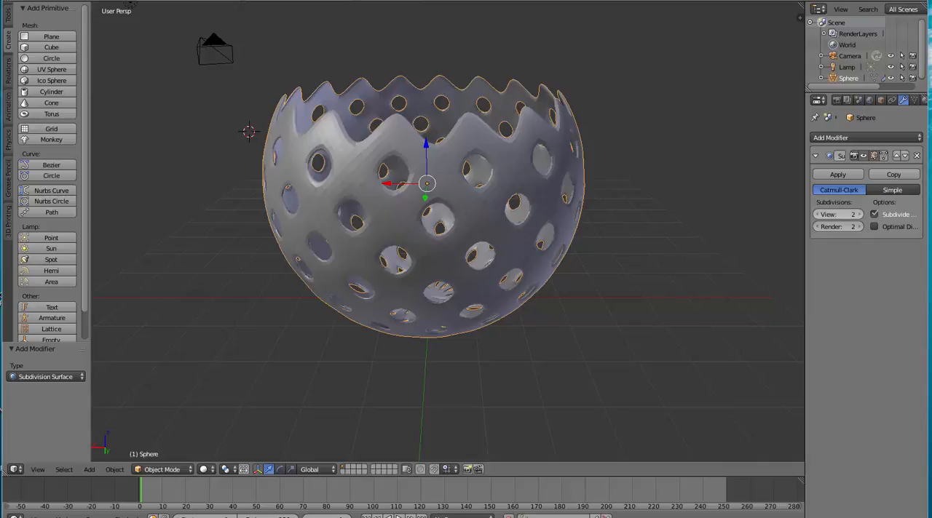
click(859, 214)
click(859, 214)
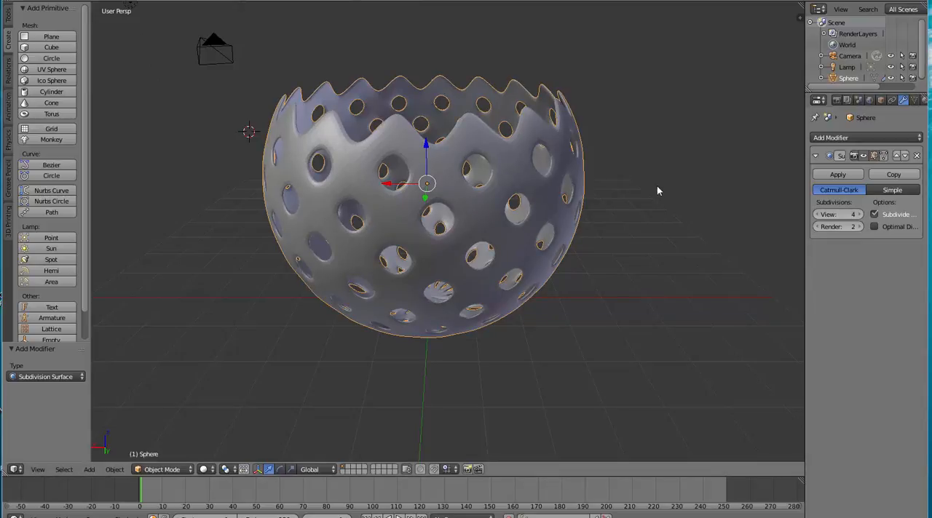
Deselect all objects and examine the smoothed bowl from several sides without the selection outline
middle_drag(657, 191, 572, 175)
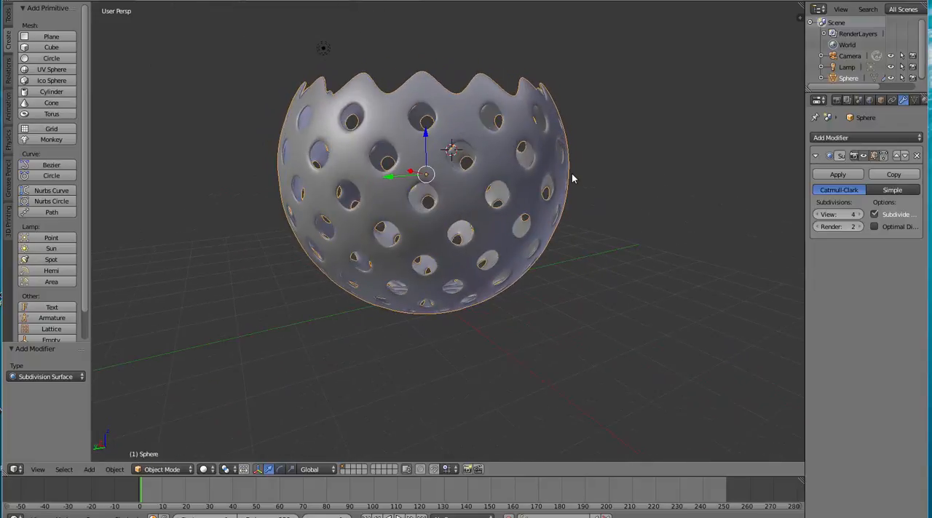
key(a)
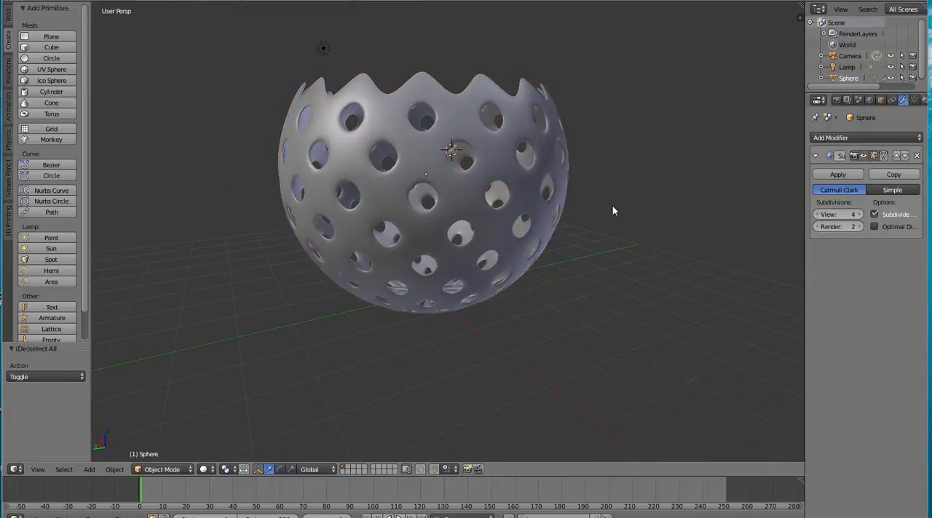
middle_drag(619, 233, 405, 245)
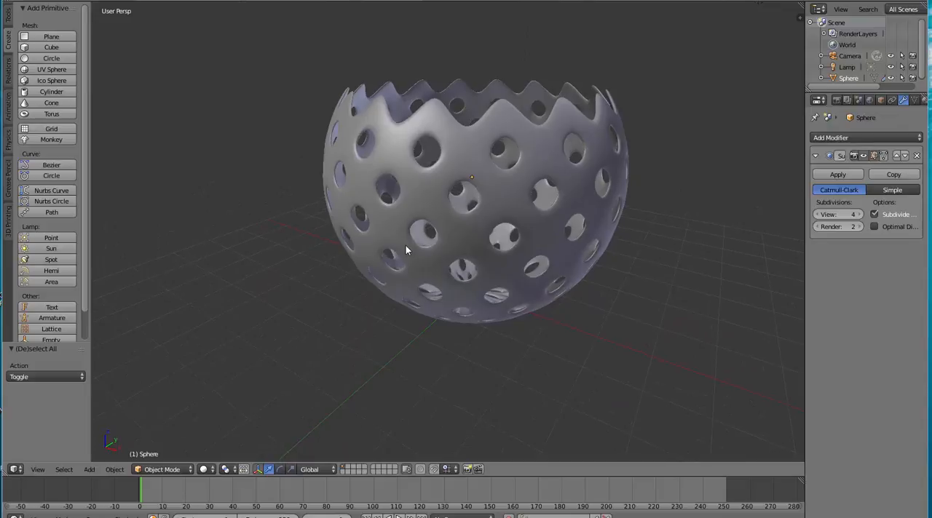
Render the scene to check the smoothed bowl, return to the model and examine its interior and outer wall
key(F12)
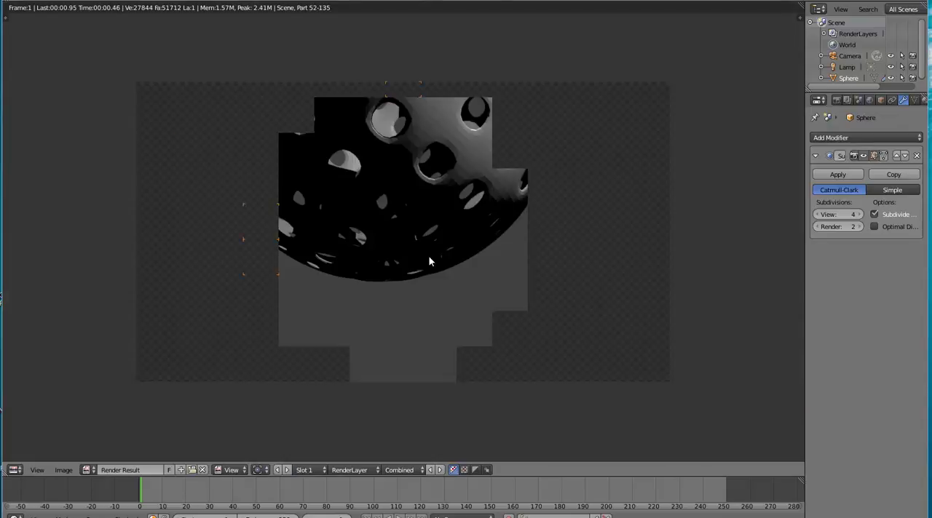
scroll(514, 235, up, 1)
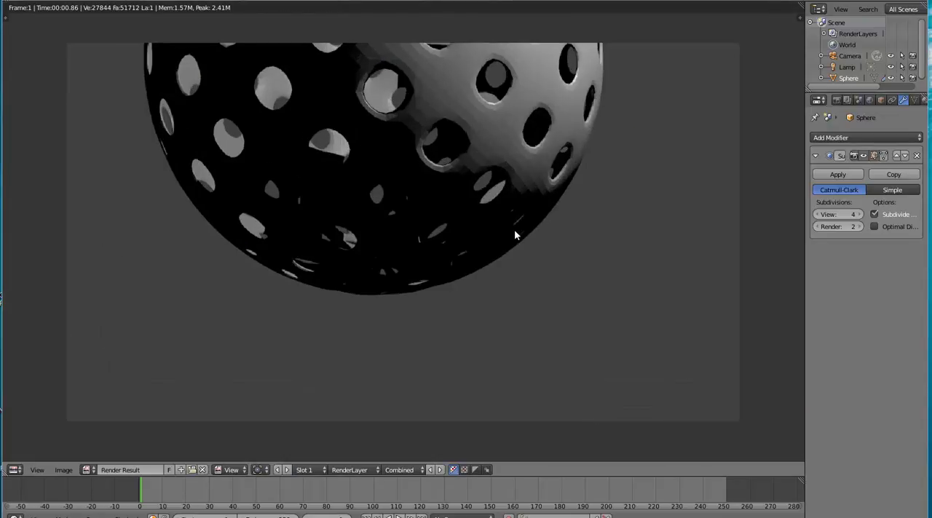
scroll(514, 234, down, 1)
key(F12)
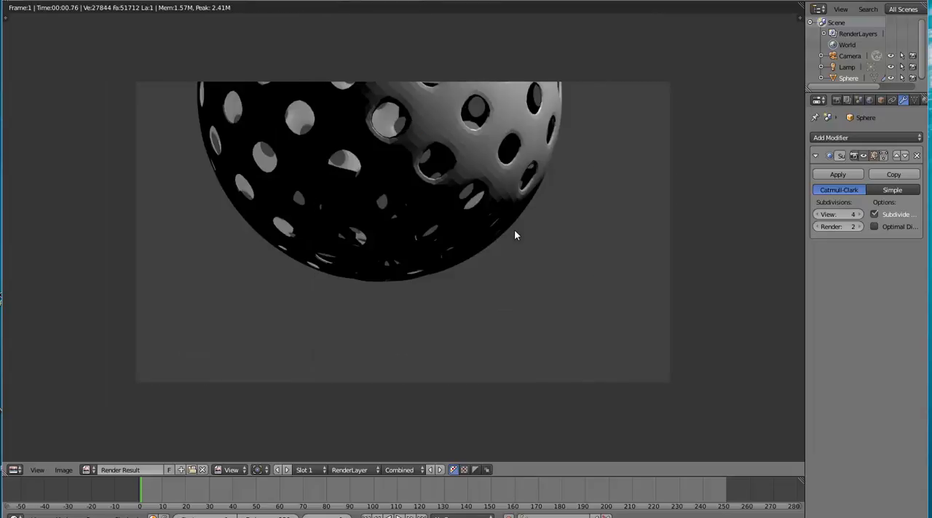
key(Escape)
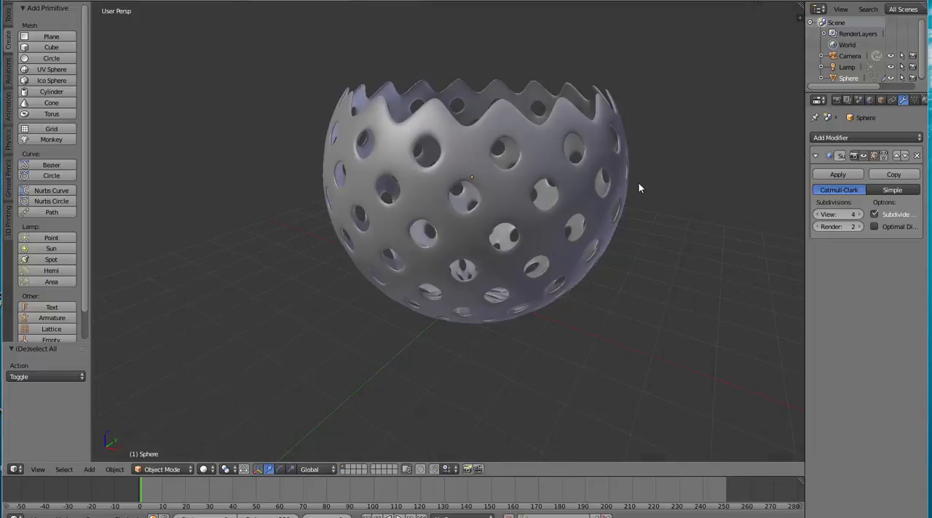
mouse_move(638, 183)
middle_down()
mouse_move(619, 209)
mouse_move(616, 246)
mouse_move(616, 232)
middle_up()
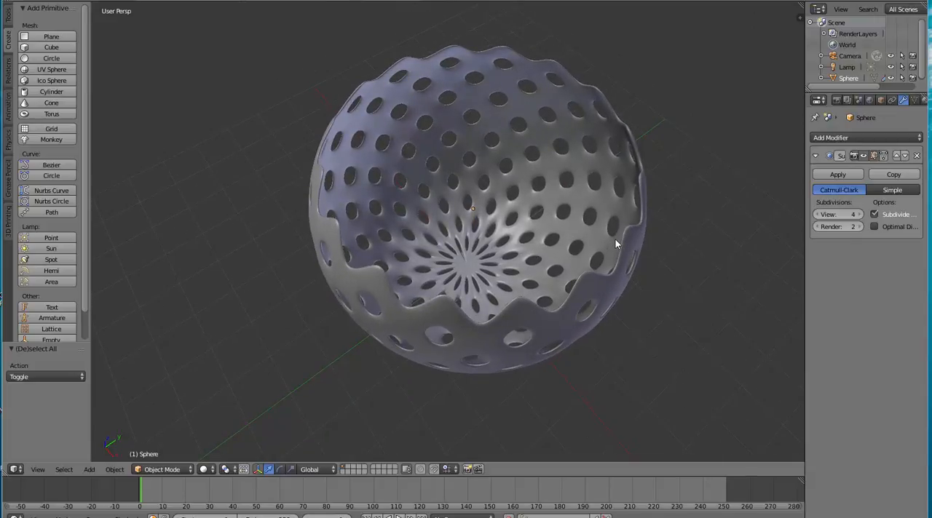
middle_drag(616, 243, 638, 181)
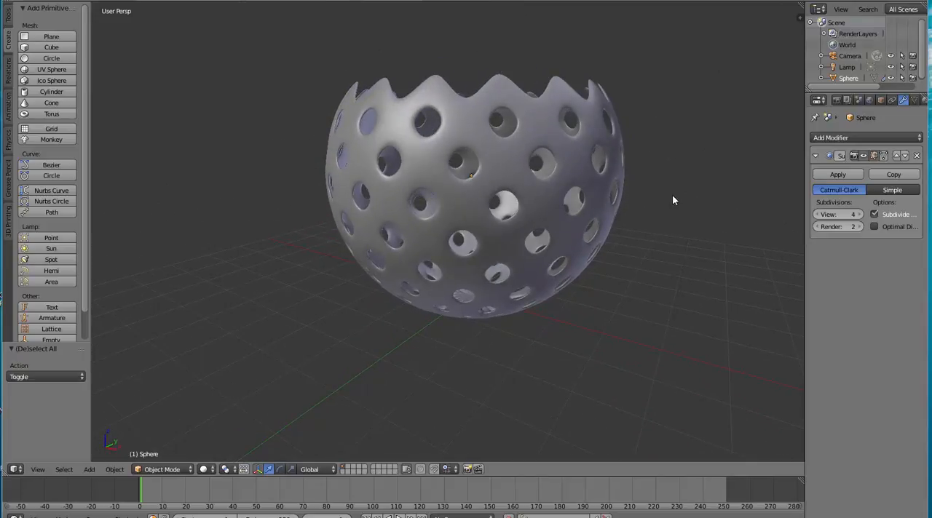